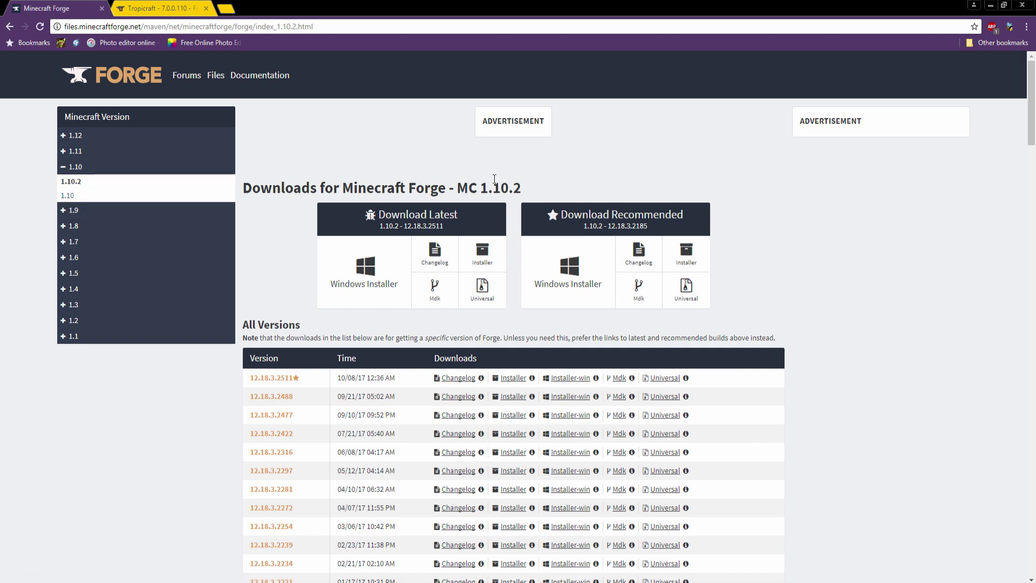
# Step: Download the latest Forge installer for Minecraft 1.10.2, version 12.18.3.2511, skipping the advertisement and keeping the file
pyautogui.moveTo(472, 185); pyautogui.dragTo(523, 189)
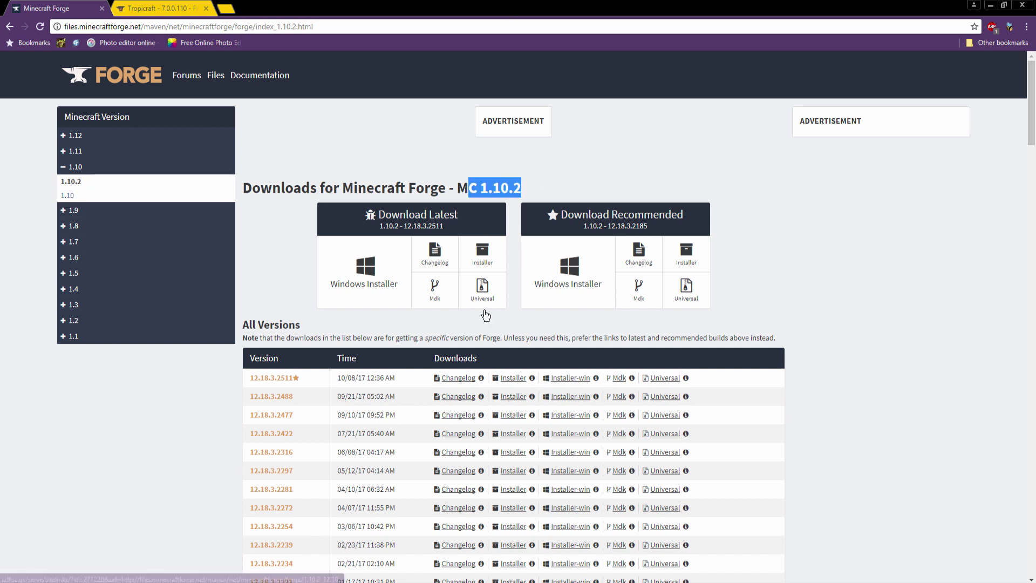
pyautogui.click(799, 251)
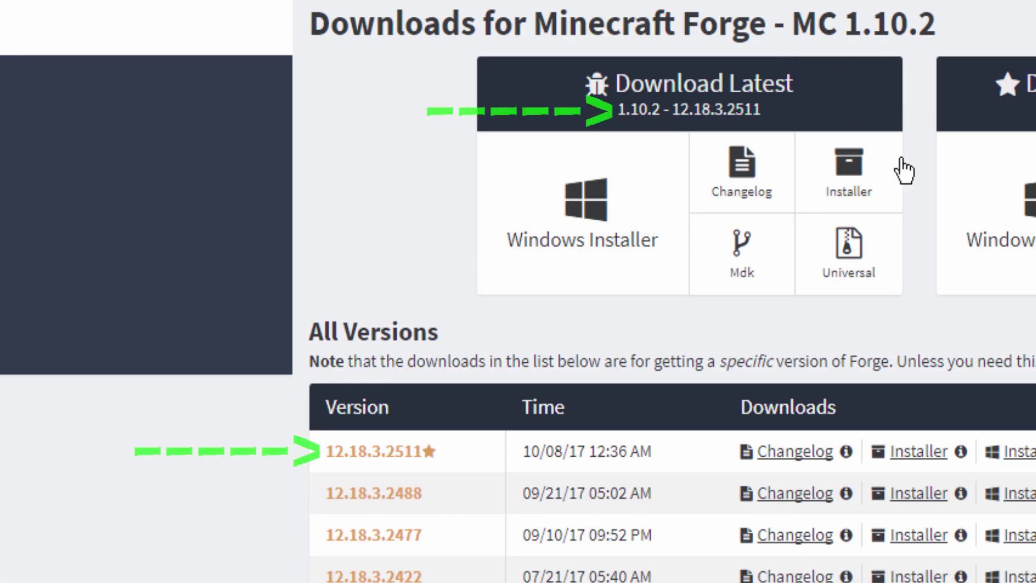
pyautogui.click(848, 179)
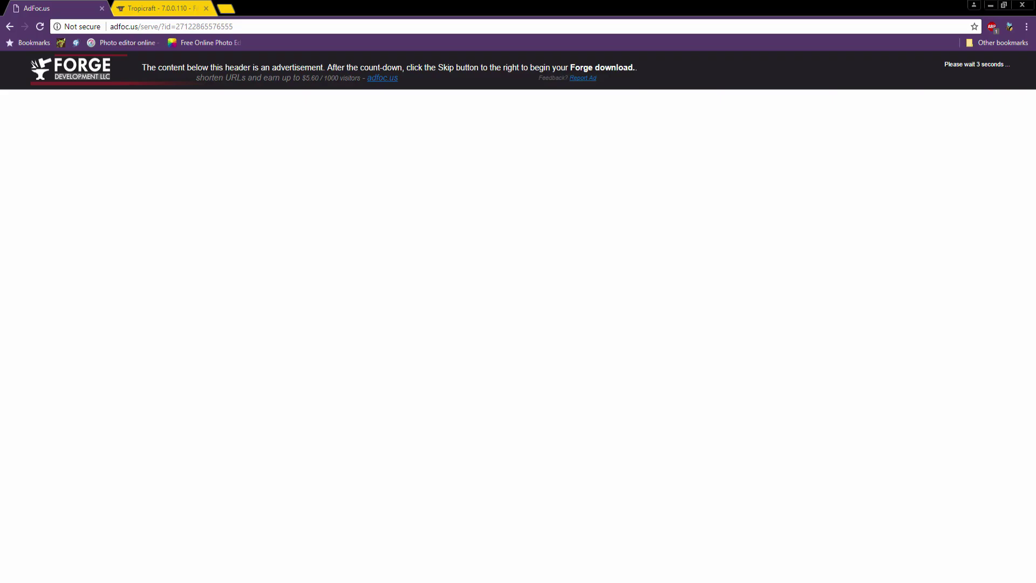
pyautogui.click(963, 71)
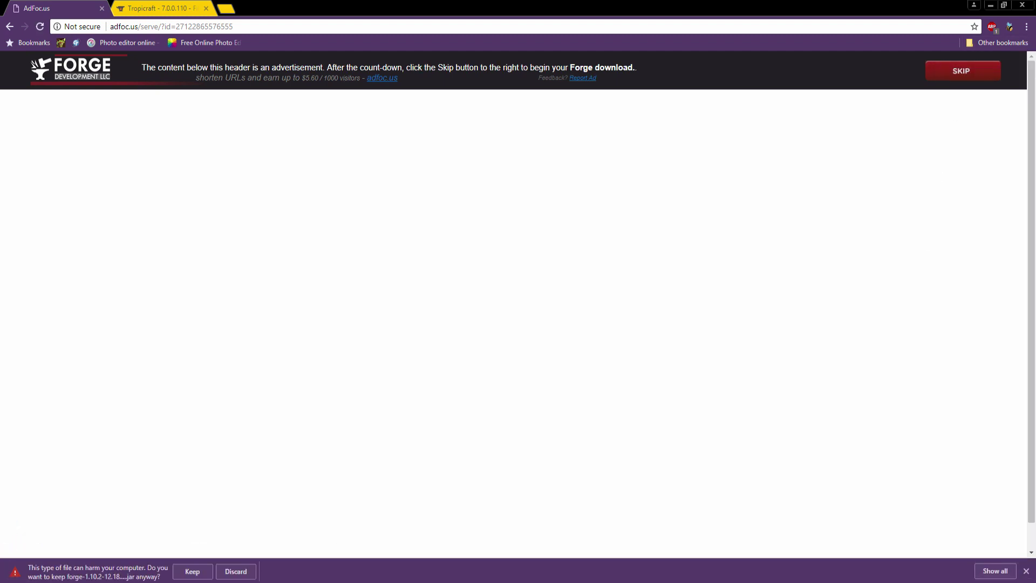
pyautogui.click(197, 571)
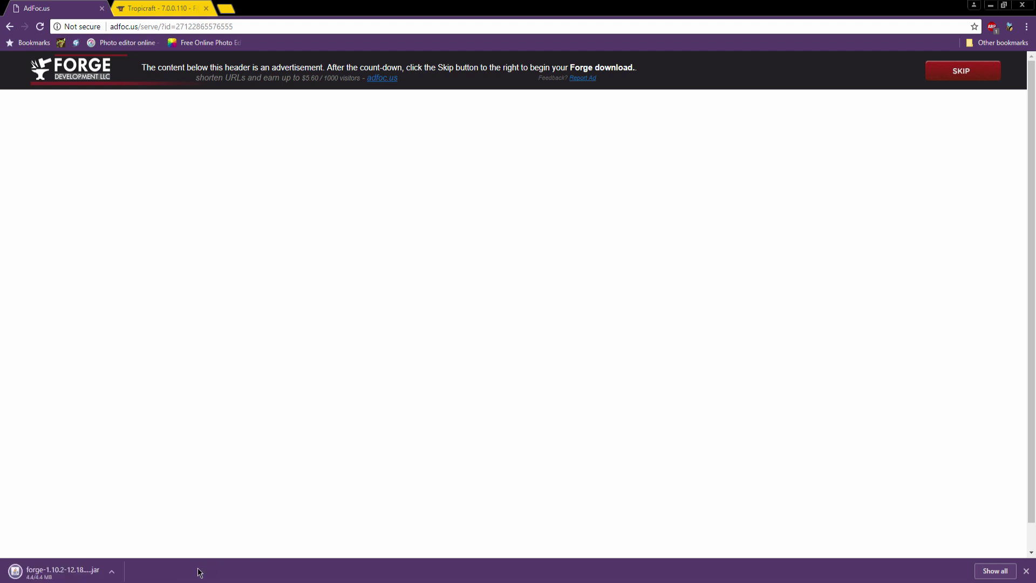
# Step: Download the Tropicraft 7.0.0.110 mod file from its CurseForge page and keep the file
pyautogui.hotkey('ctrl', 'Tab')
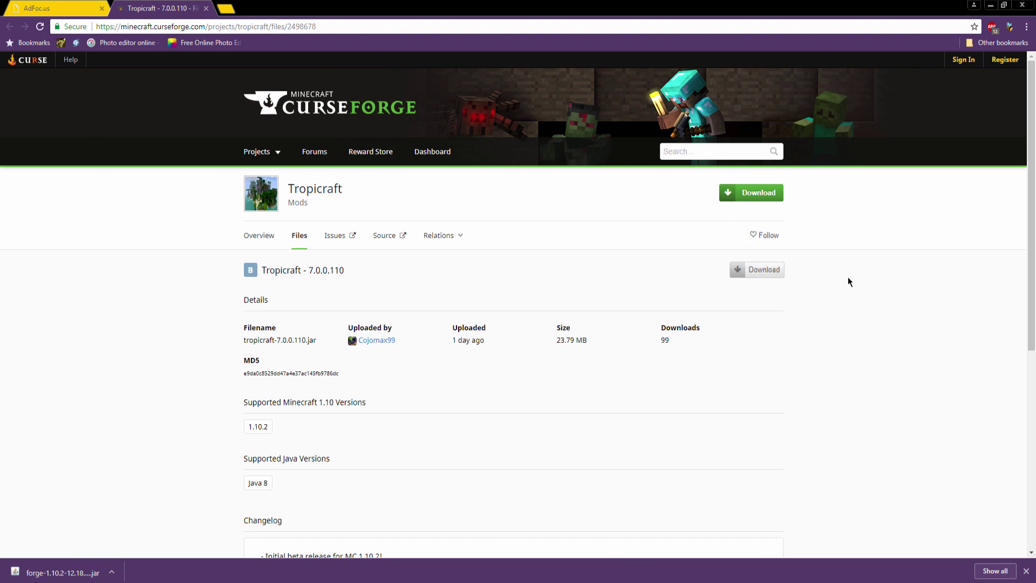
pyautogui.click(746, 274)
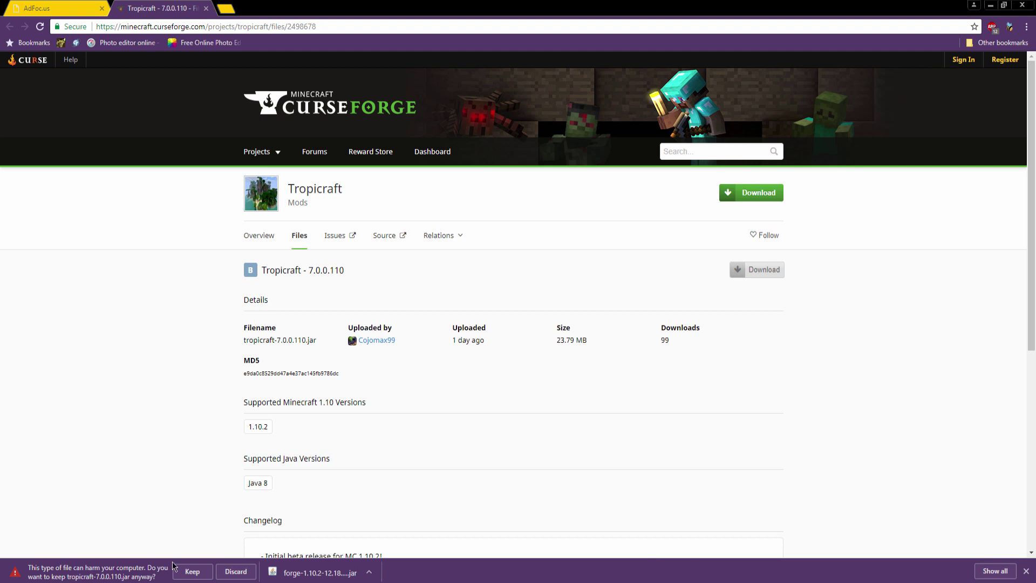
pyautogui.click(192, 572)
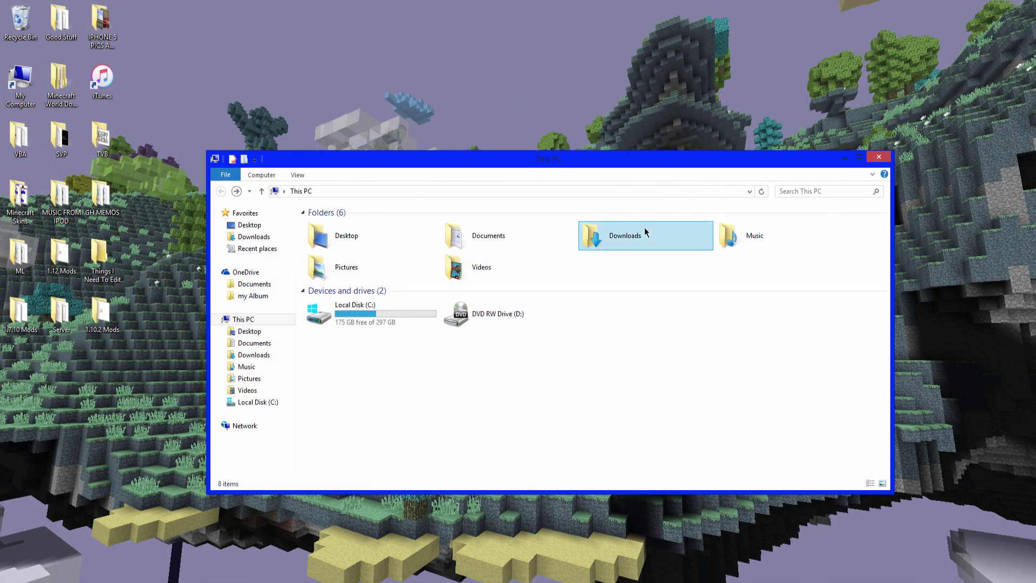
# Step: Move the Forge installer and the Tropicraft jar from the Downloads folder to the desktop, and close the folder window
pyautogui.doubleClick(648, 229)
pyautogui.moveTo(542, 237); pyautogui.dragTo(180, 91)
pyautogui.click(357, 74)
pyautogui.click(880, 156)
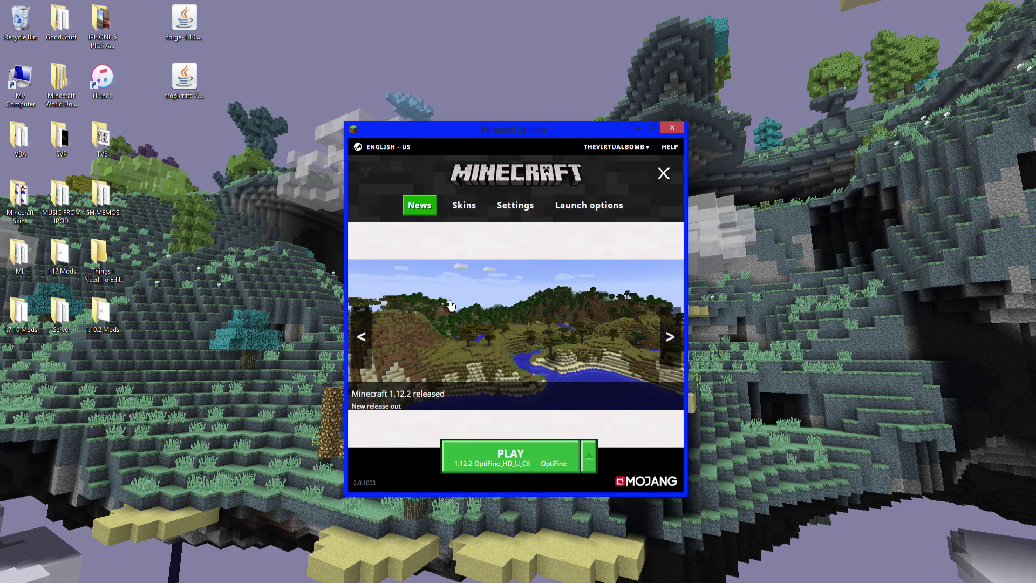
# Step: Create and save a launcher configuration named 1.10.2 that uses release 1.10.2, with custom resolution enabled at 854 × 480
pyautogui.click(584, 207)
pyautogui.click(434, 272)
pyautogui.click(474, 273)
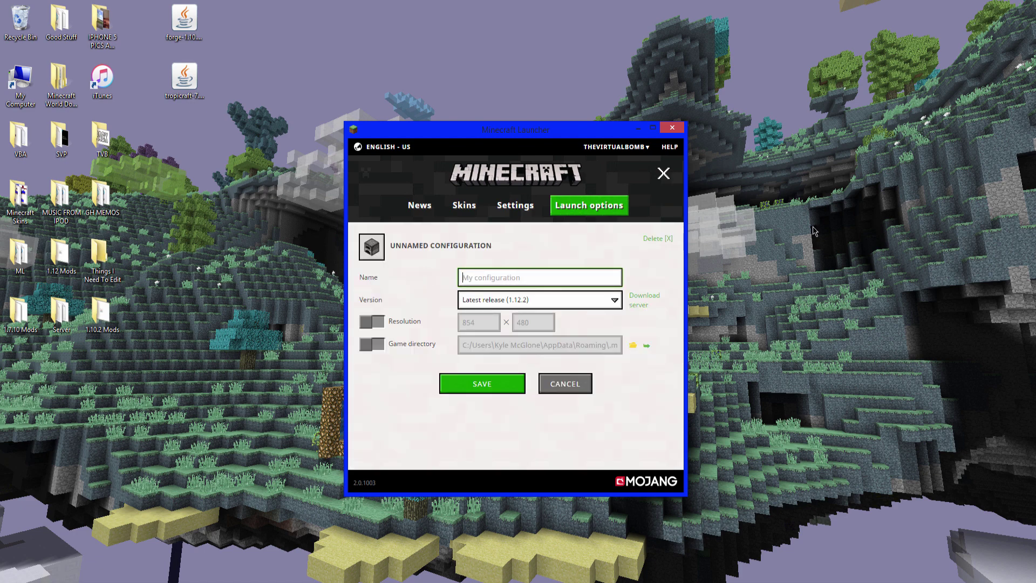
pyautogui.write('1.10.2')
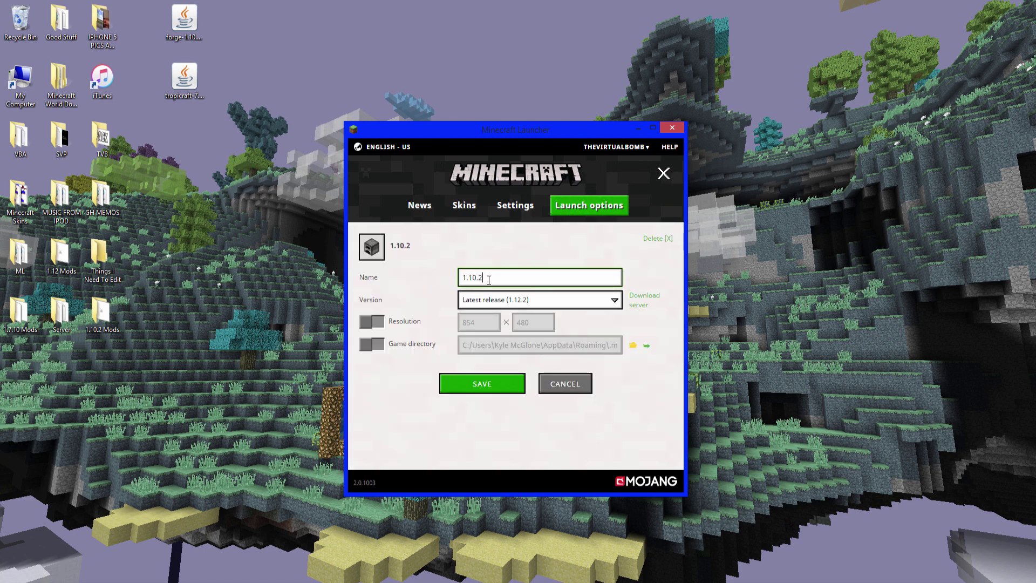
pyautogui.click(411, 323)
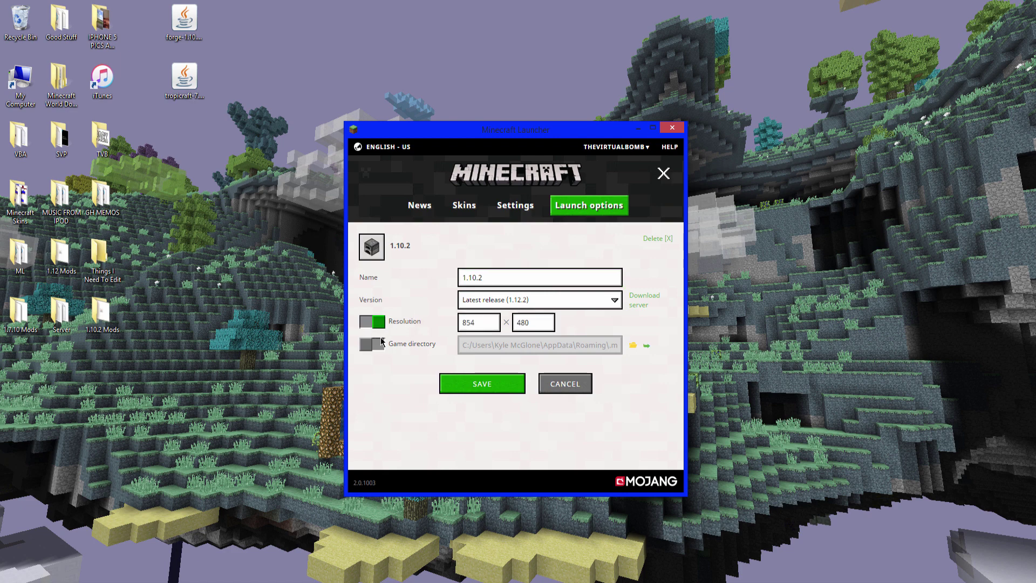
pyautogui.click(574, 308)
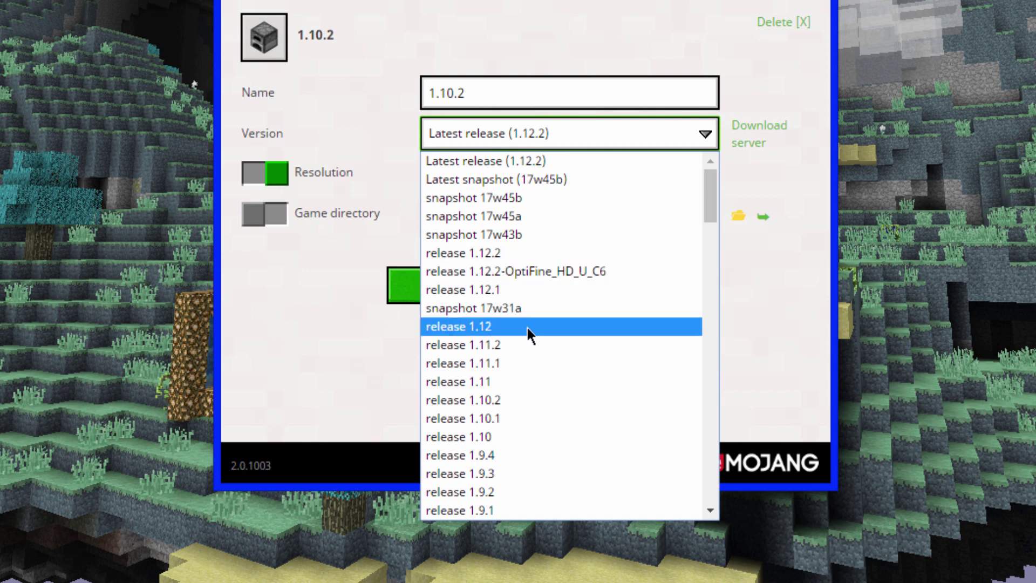
pyautogui.click(500, 405)
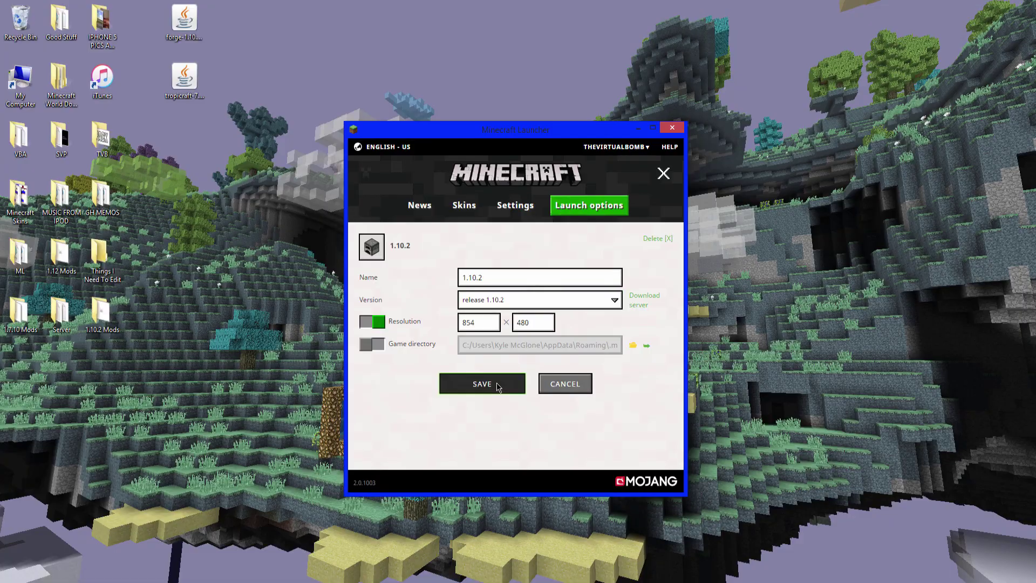
pyautogui.click(489, 289)
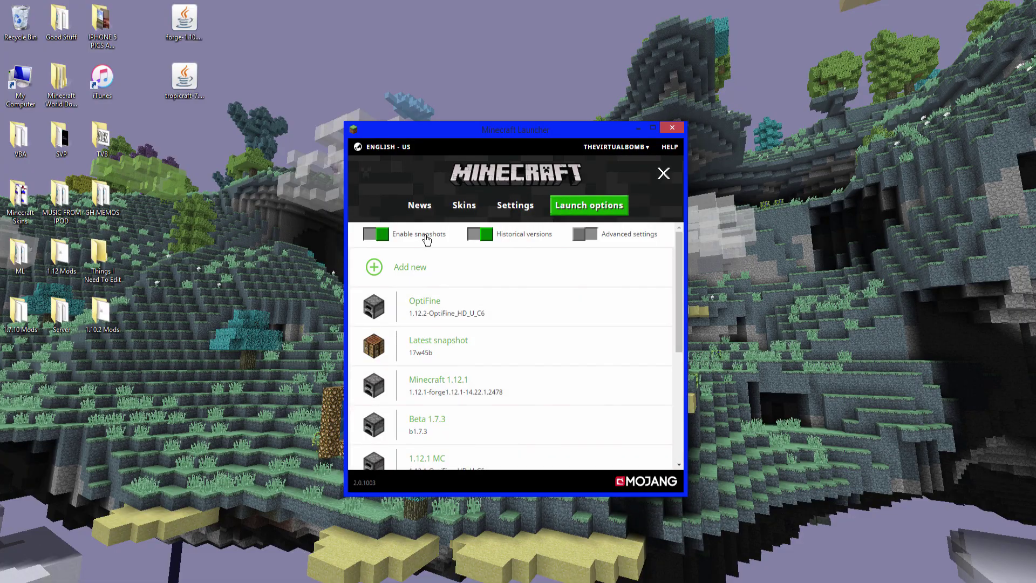
# Step: Launch Minecraft once with the 1.10.2 profile, and quit the game from its title screen
pyautogui.click(420, 207)
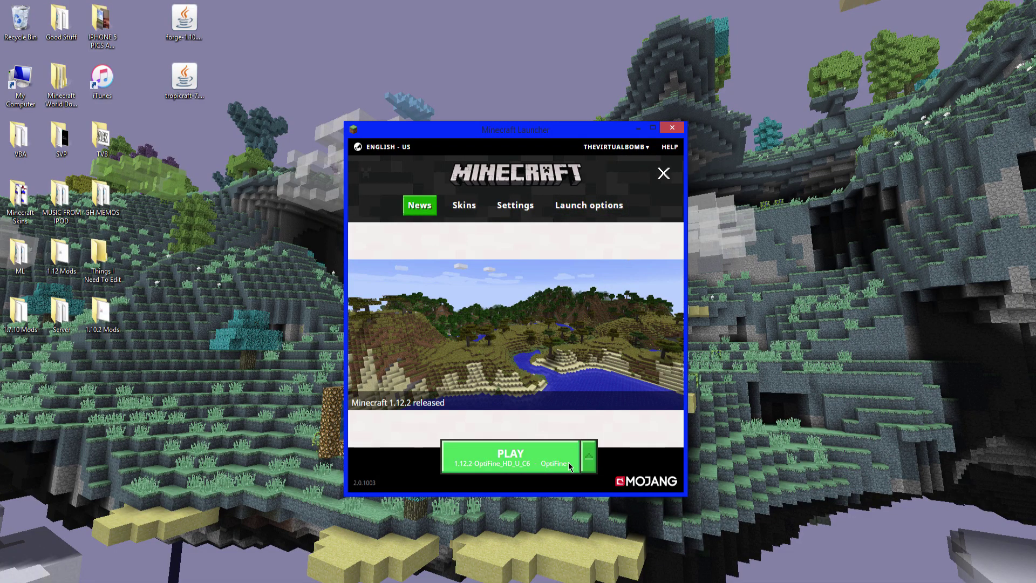
pyautogui.click(594, 461)
pyautogui.scroll(-3, 498, 370)
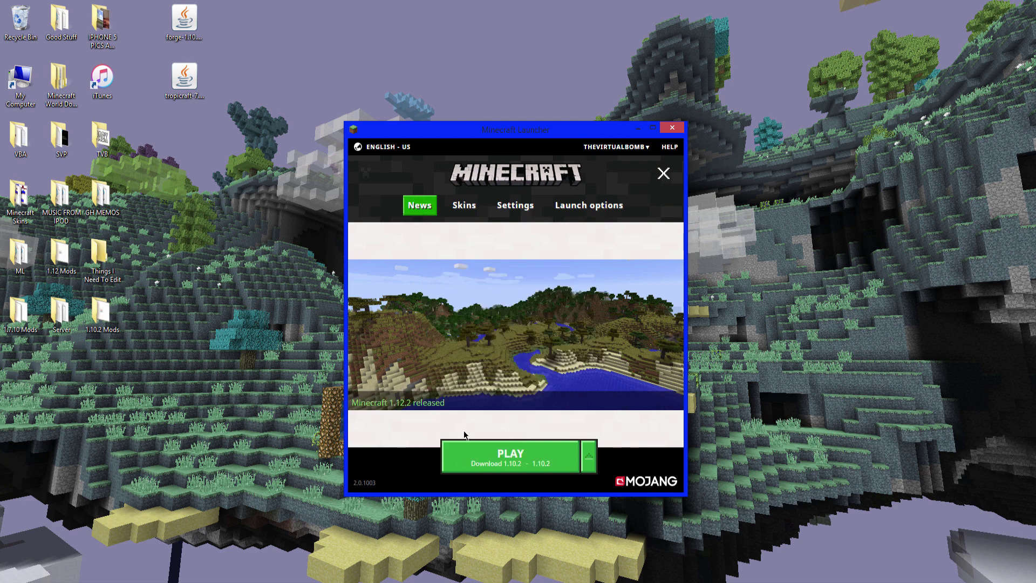
pyautogui.click(507, 460)
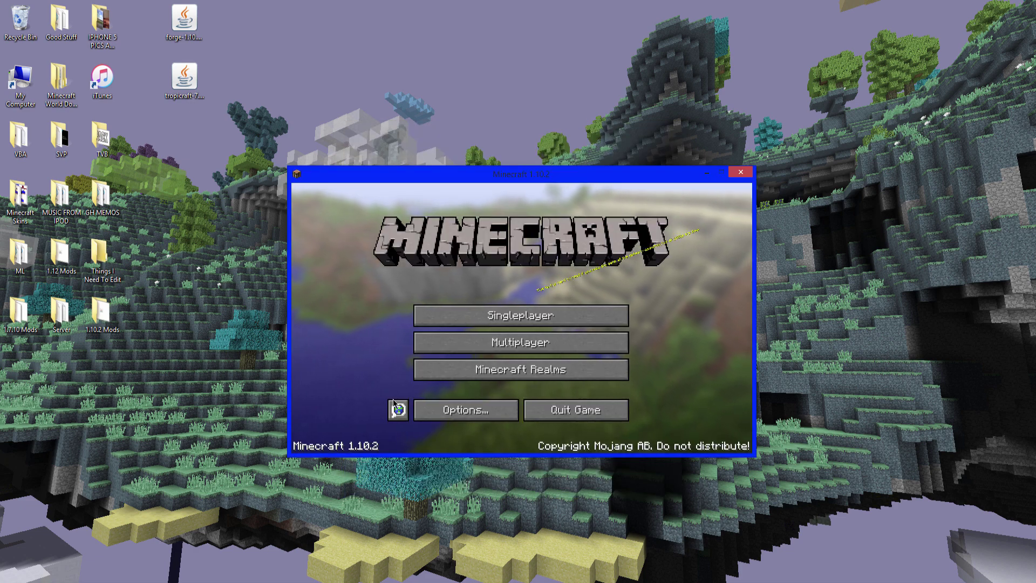
pyautogui.click(582, 417)
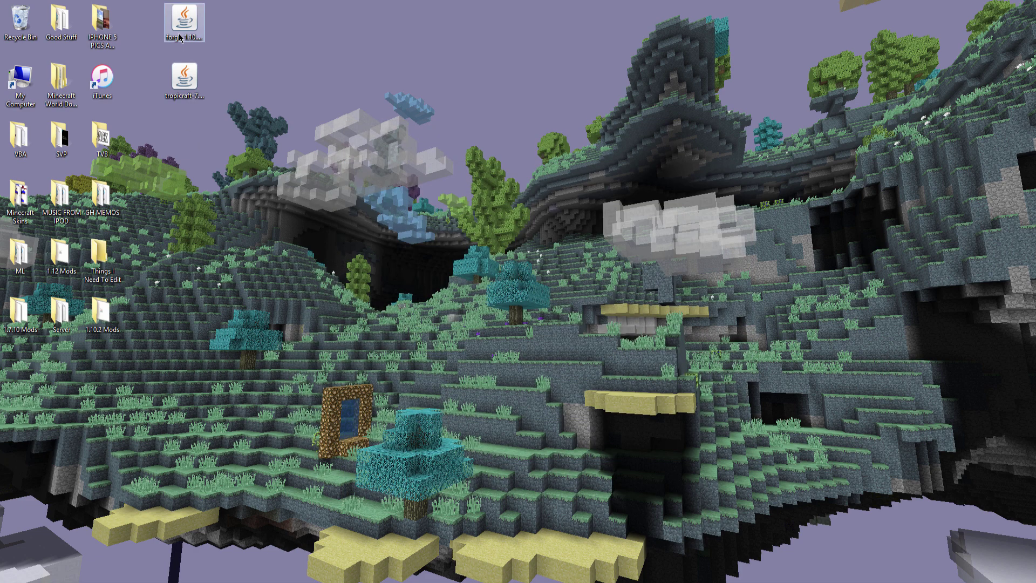
# Step: Run the Forge installer from the desktop with Java(TM) Platform SE binary and install the Forge client
pyautogui.moveTo(191, 35); pyautogui.dragTo(410, 185)
pyautogui.click(393, 152)
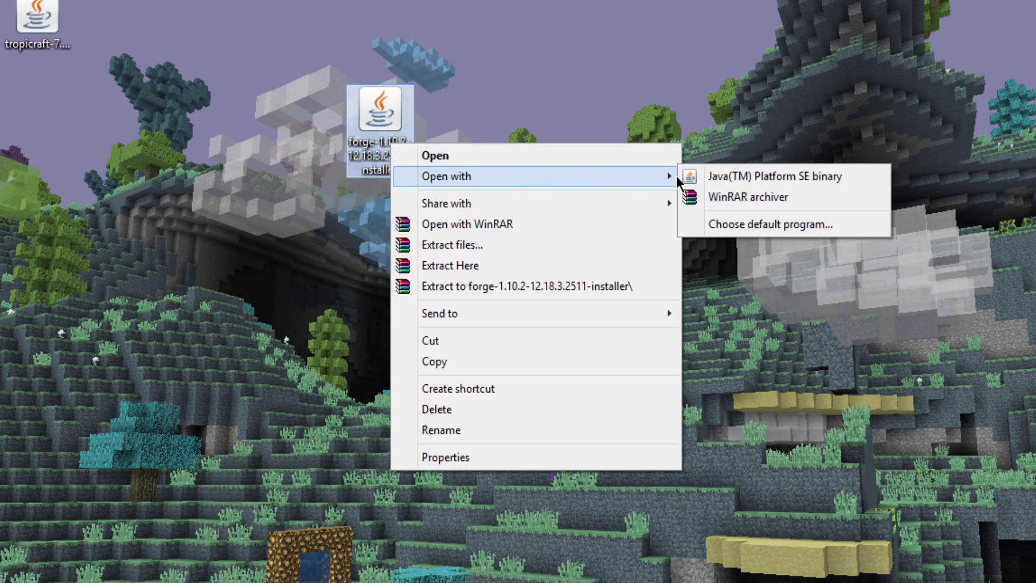
pyautogui.click(696, 177)
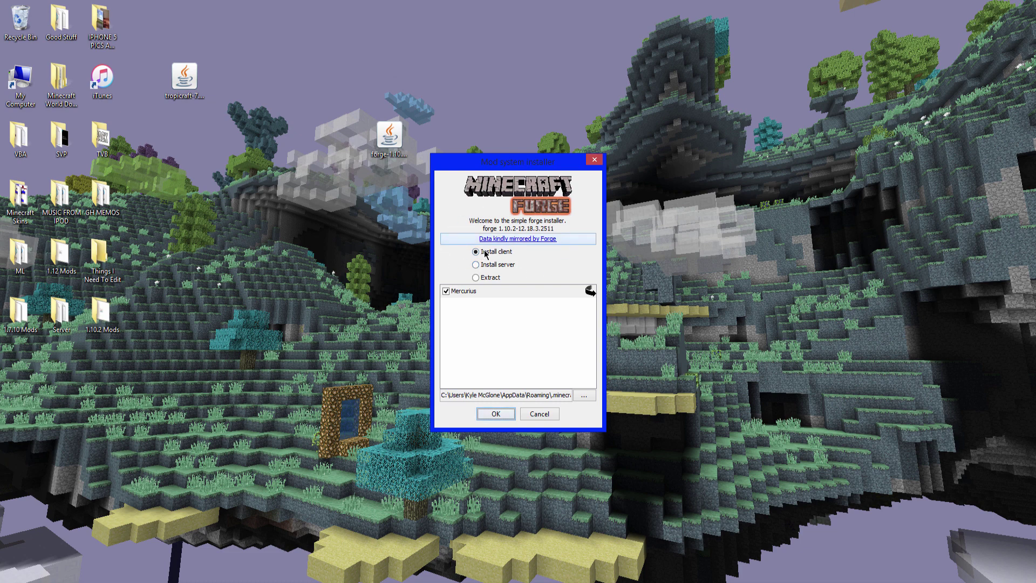
pyautogui.click(486, 254)
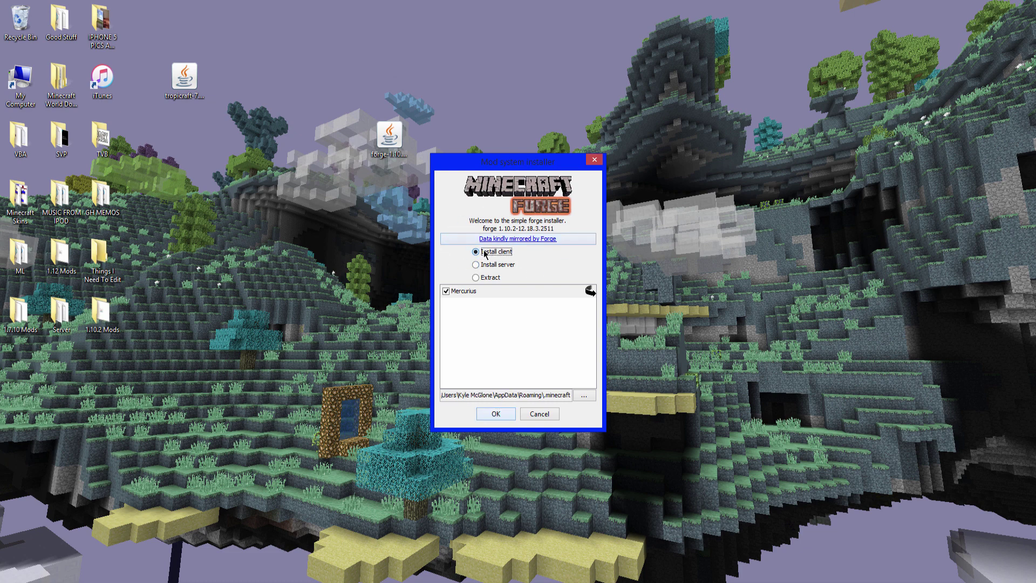
pyautogui.click(499, 413)
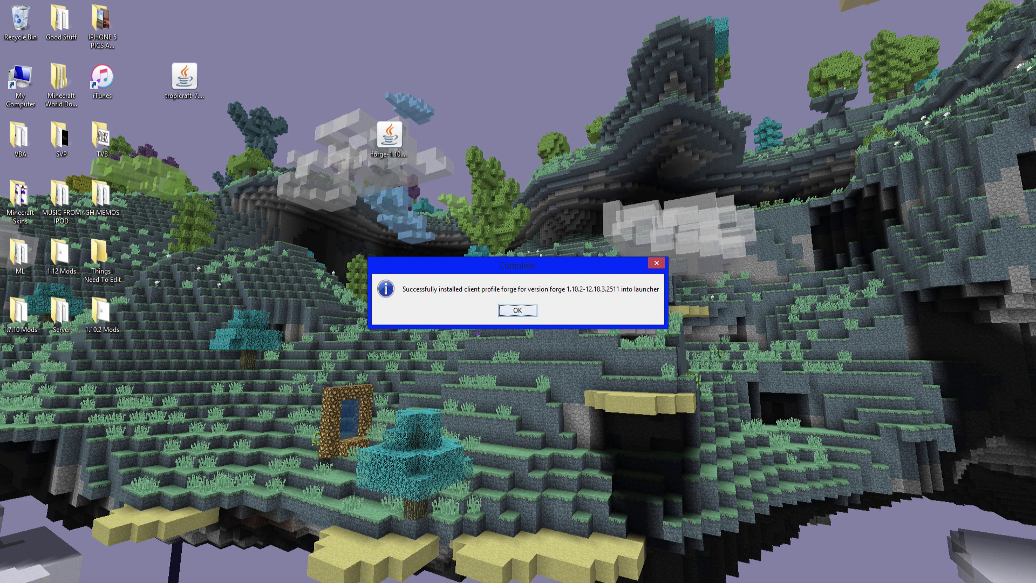
pyautogui.click(517, 311)
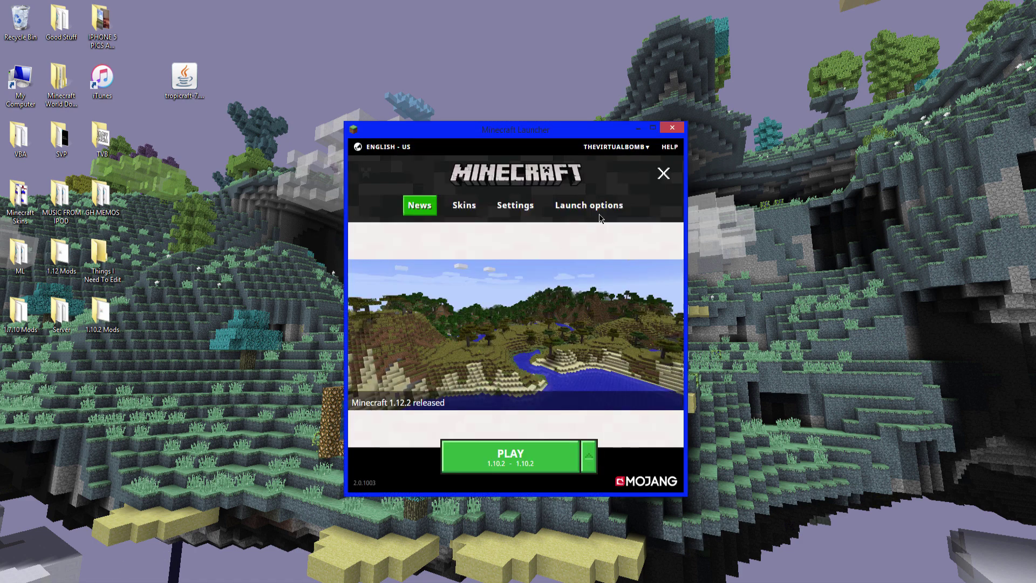
# Step: Set the 1.10.2 configuration's version to release 1.10.2-forge1.10.2-12.18.3.2511, enable its custom resolution, and save it
pyautogui.click(600, 210)
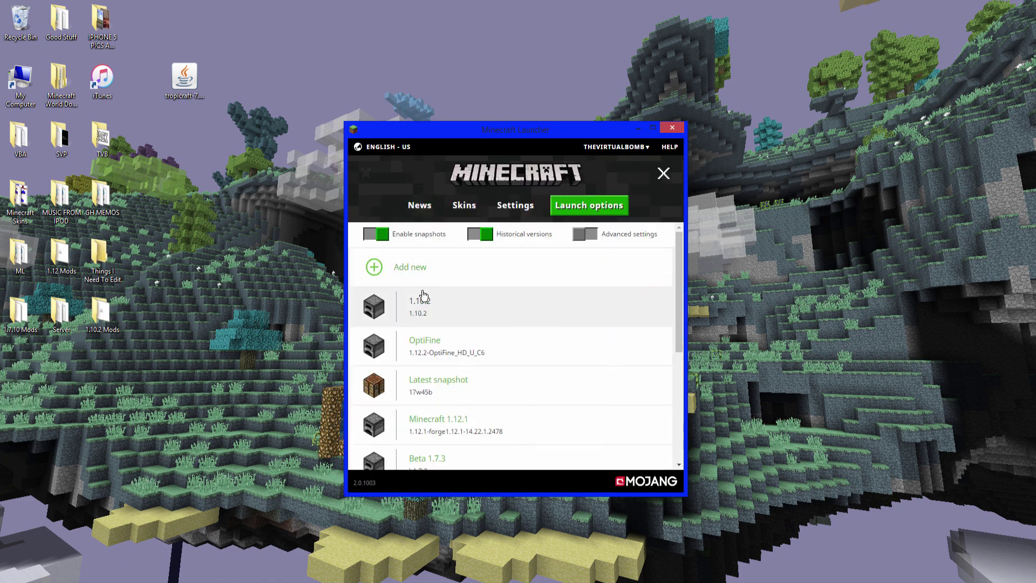
pyautogui.click(441, 317)
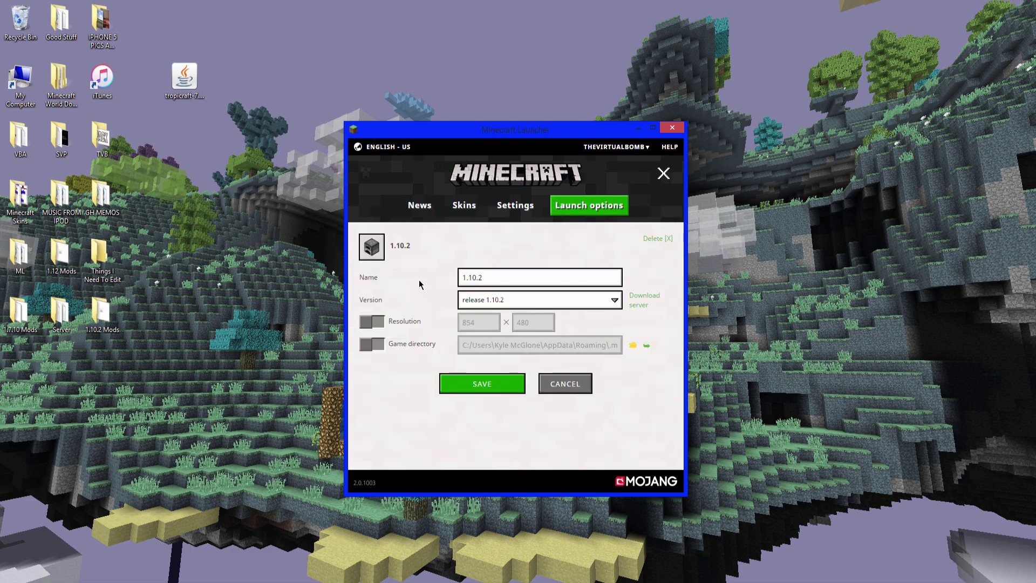
pyautogui.click(397, 323)
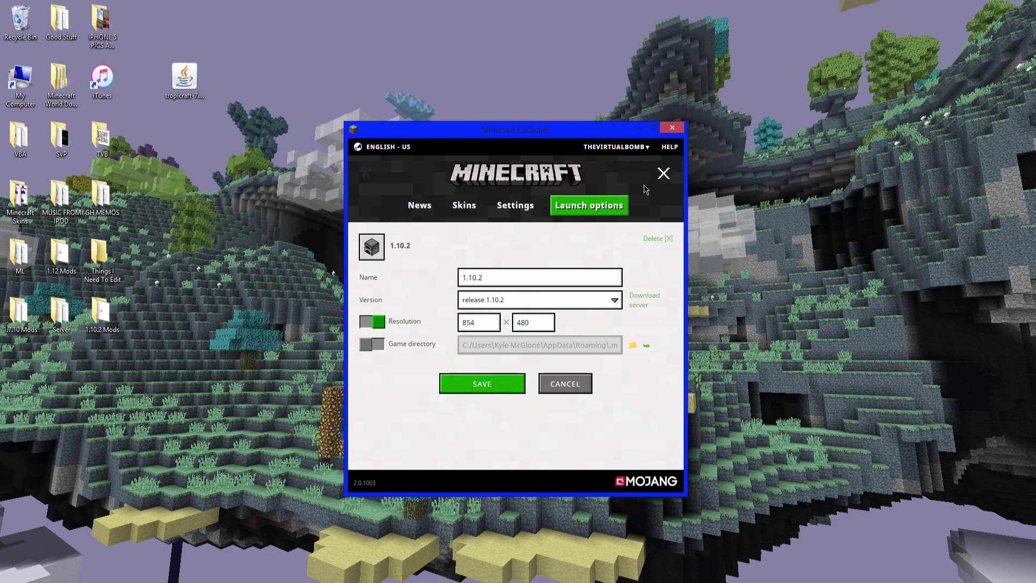
pyautogui.click(612, 301)
pyautogui.scroll(-20, 567, 396)
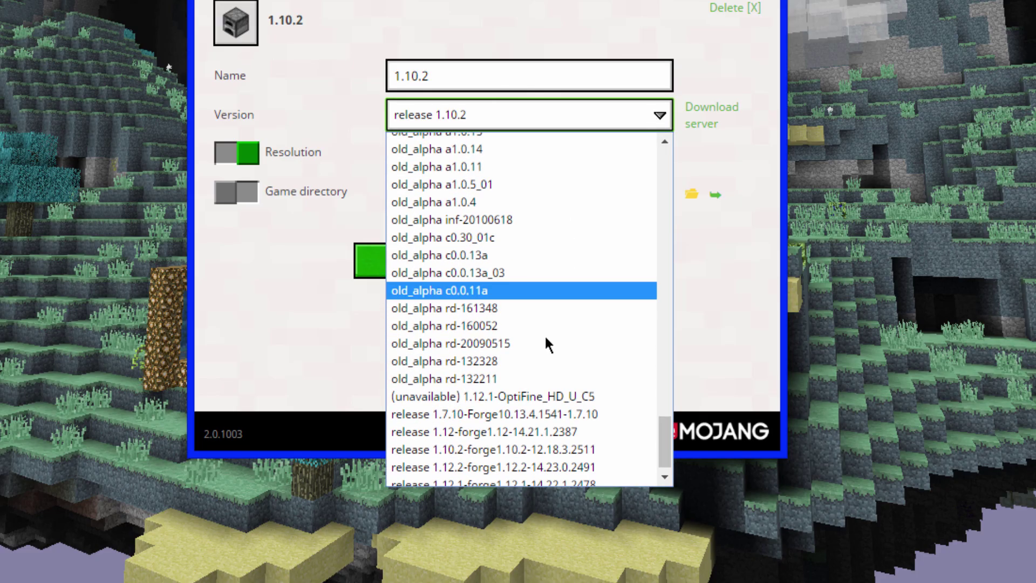
pyautogui.scroll(-1, 547, 338)
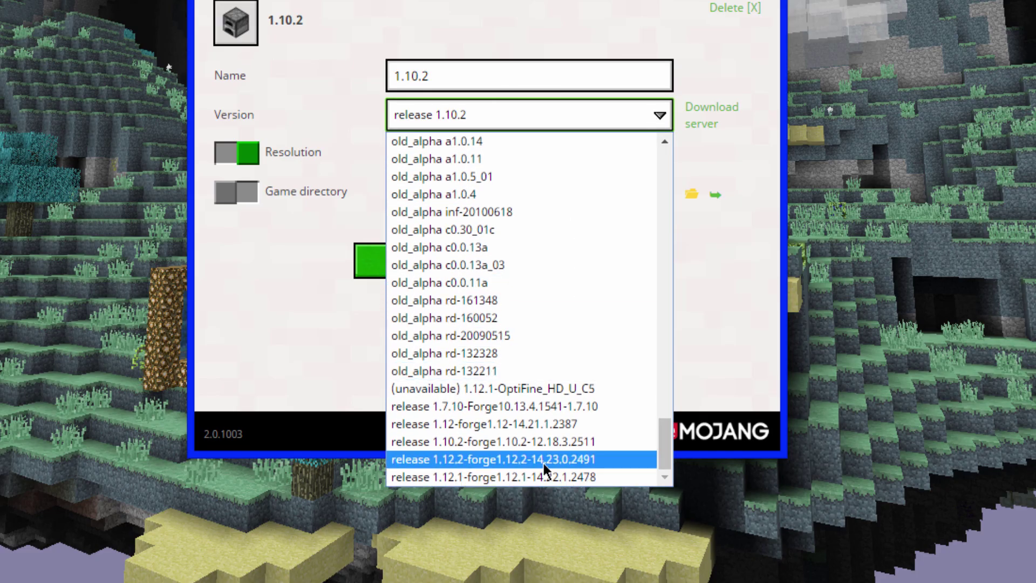
pyautogui.click(457, 442)
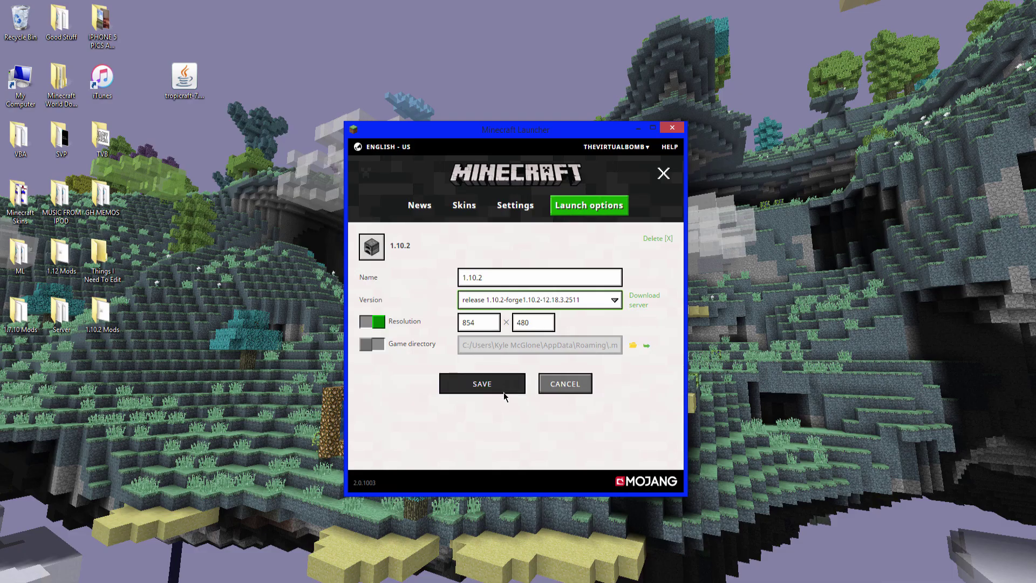
pyautogui.click(505, 395)
# Step: Launch the game with the Forge-based 1.10.2 profile and look through its list of loaded mods
pyautogui.click(426, 211)
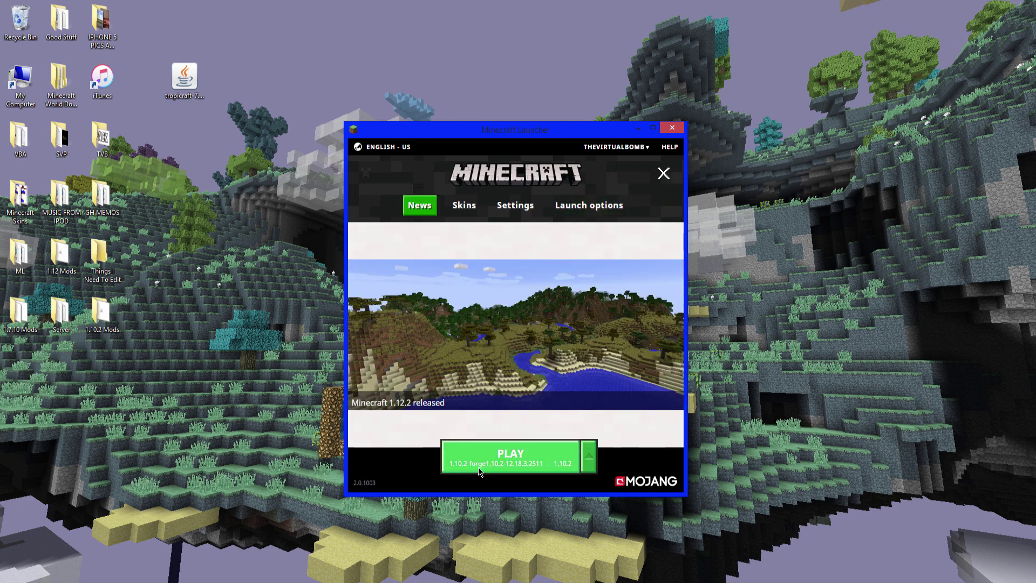
pyautogui.click(588, 457)
pyautogui.scroll(-2, 529, 380)
pyautogui.scroll(5, 528, 346)
pyautogui.click(518, 285)
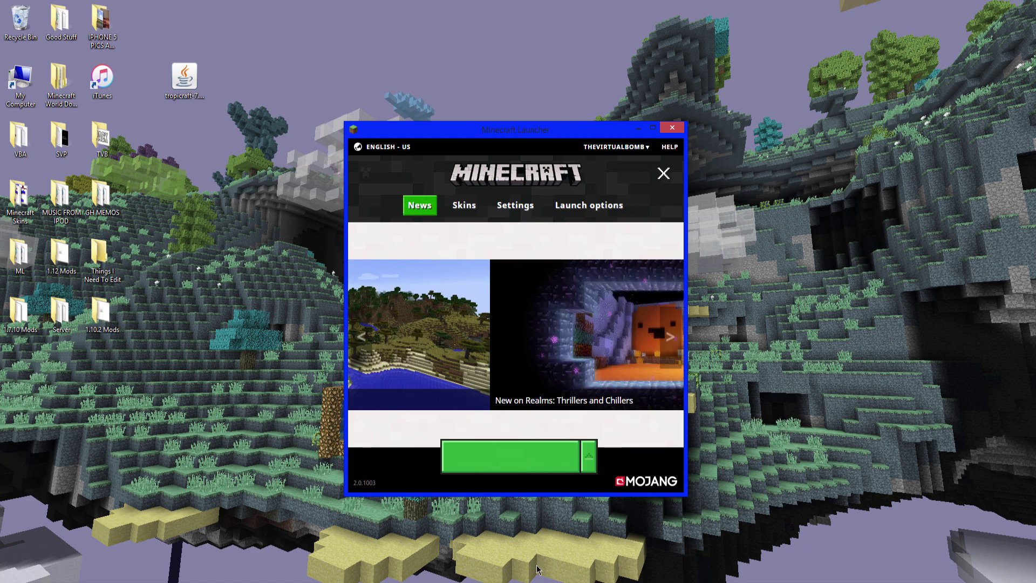
pyautogui.click(509, 462)
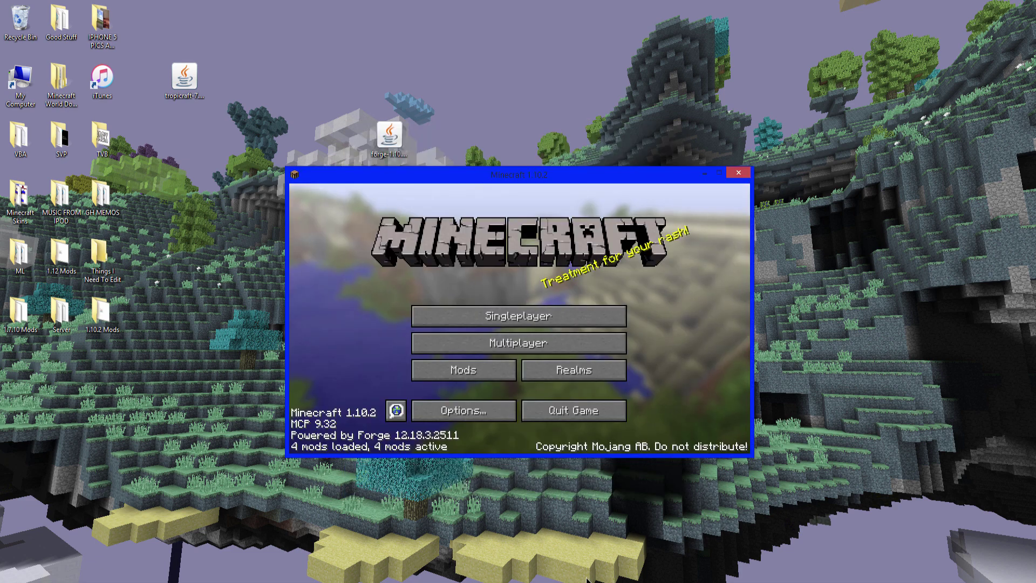
pyautogui.click(463, 372)
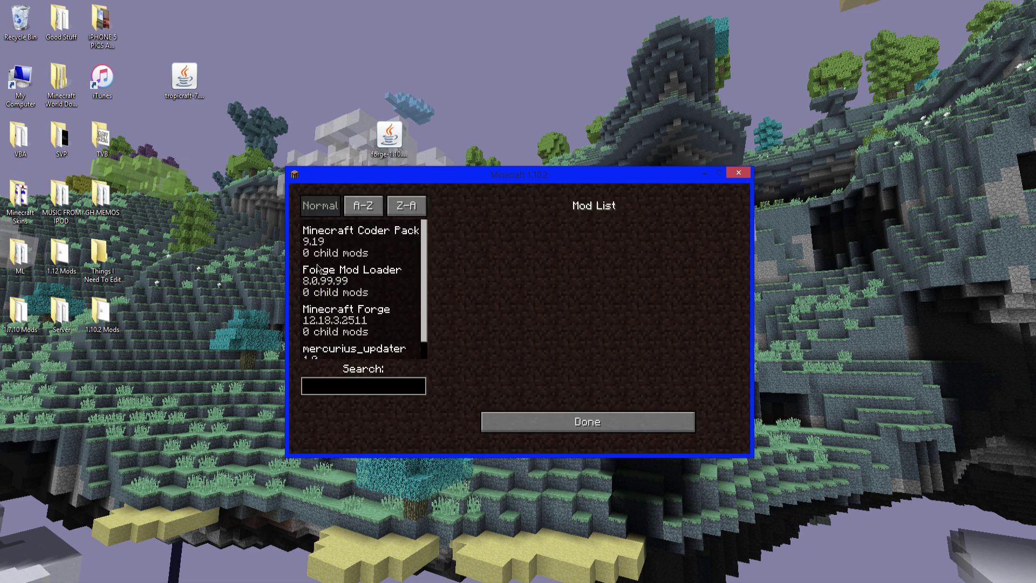
pyautogui.scroll(-1, 426, 262)
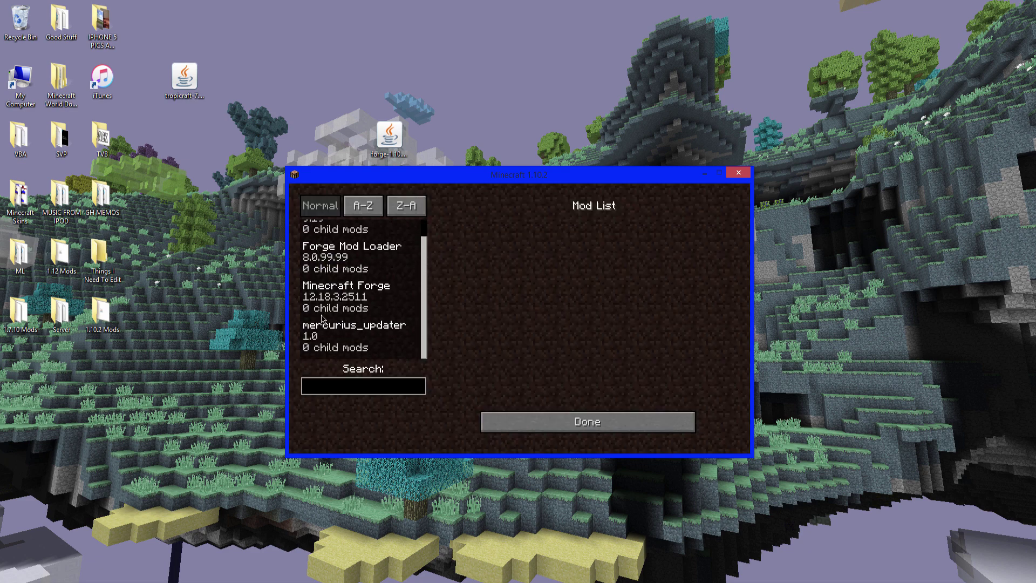
# Step: Quit the game from its title screen, and open the .minecraft folder by running %appdata% from the Windows Run dialog
pyautogui.click(594, 429)
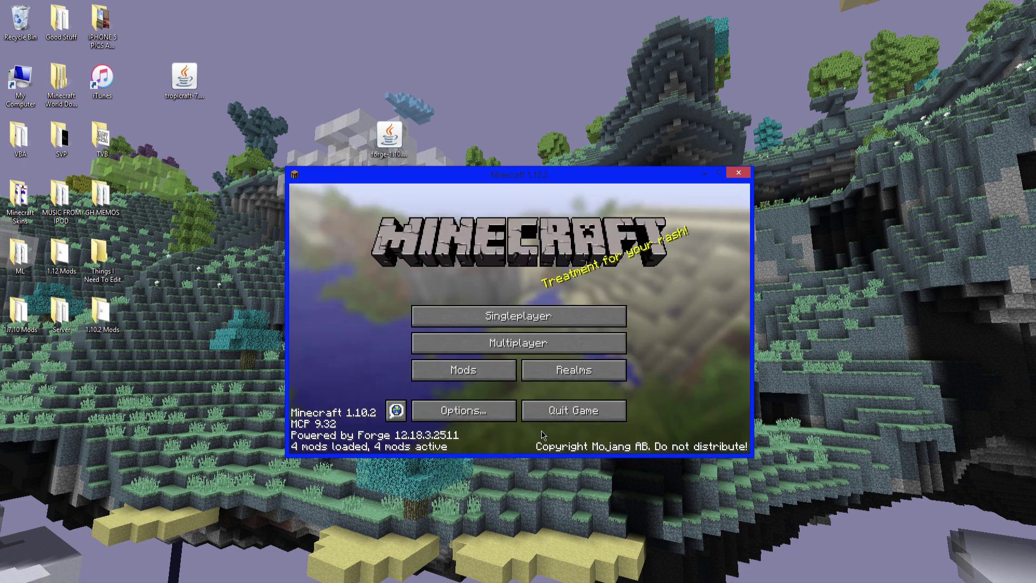
pyautogui.click(585, 416)
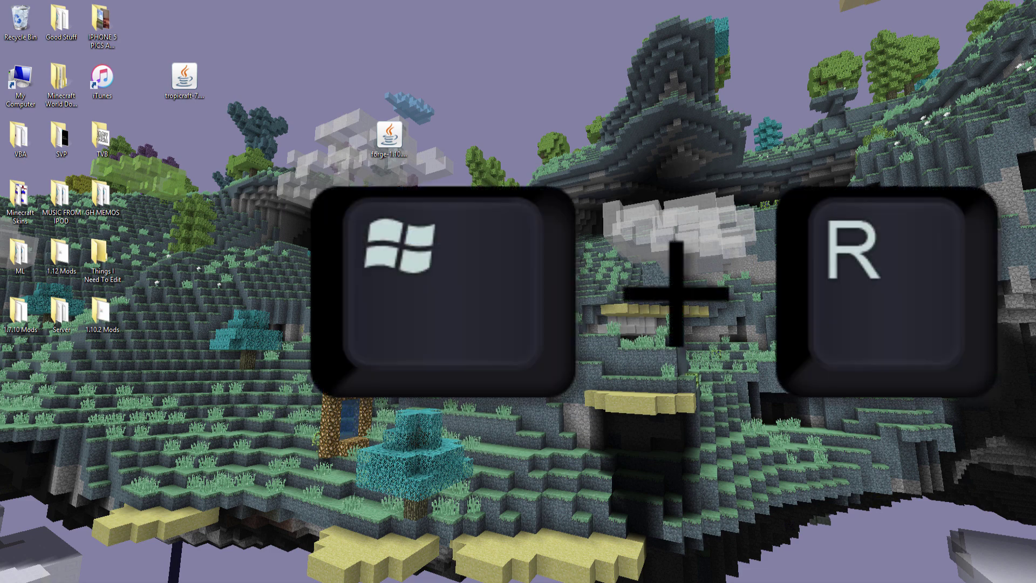
pyautogui.press('super+r')
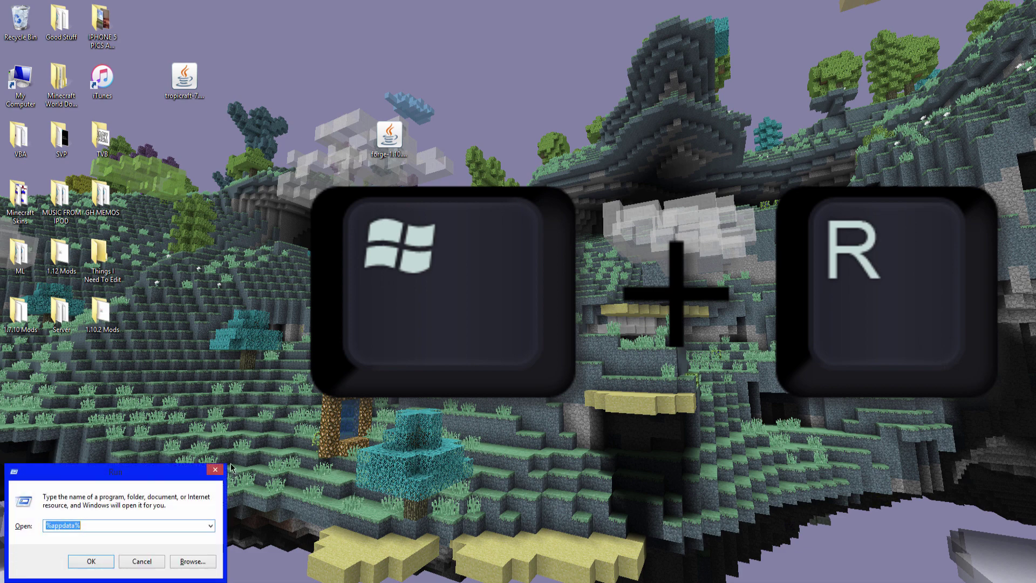
pyautogui.moveTo(128, 477); pyautogui.dragTo(553, 269)
pyautogui.press('BackSpace')
pyautogui.write('%app')
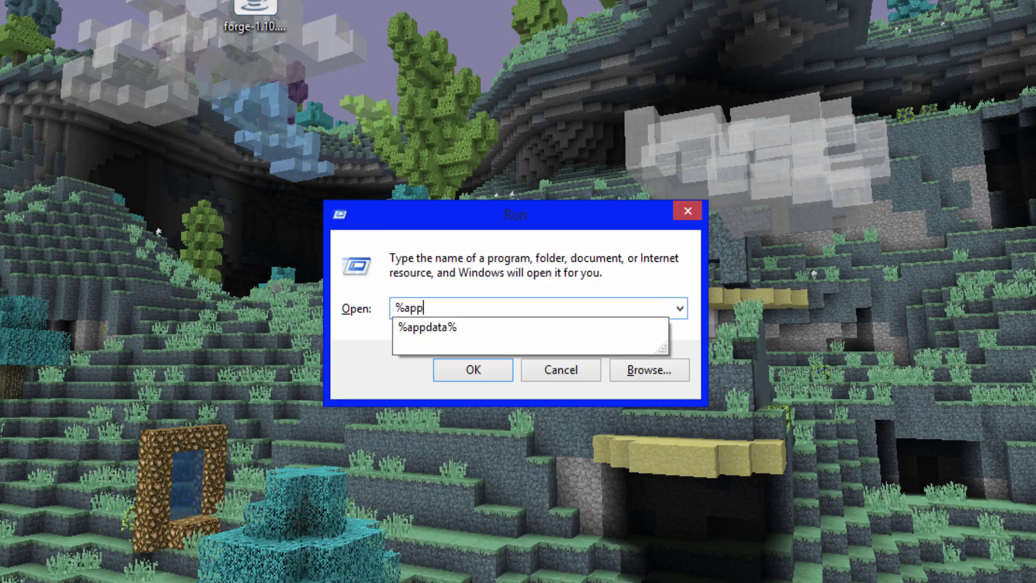
pyautogui.write('data%')
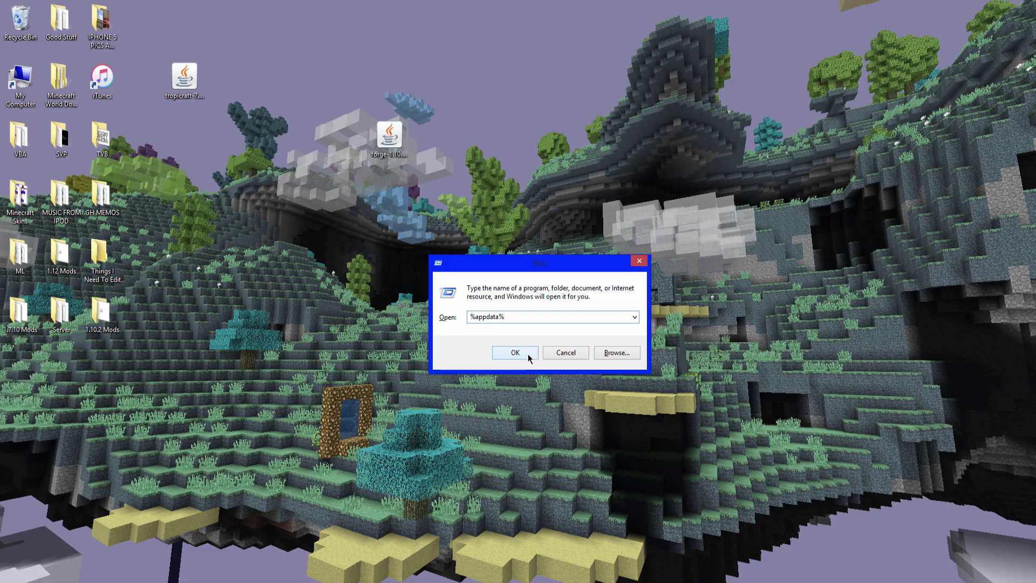
pyautogui.click(494, 373)
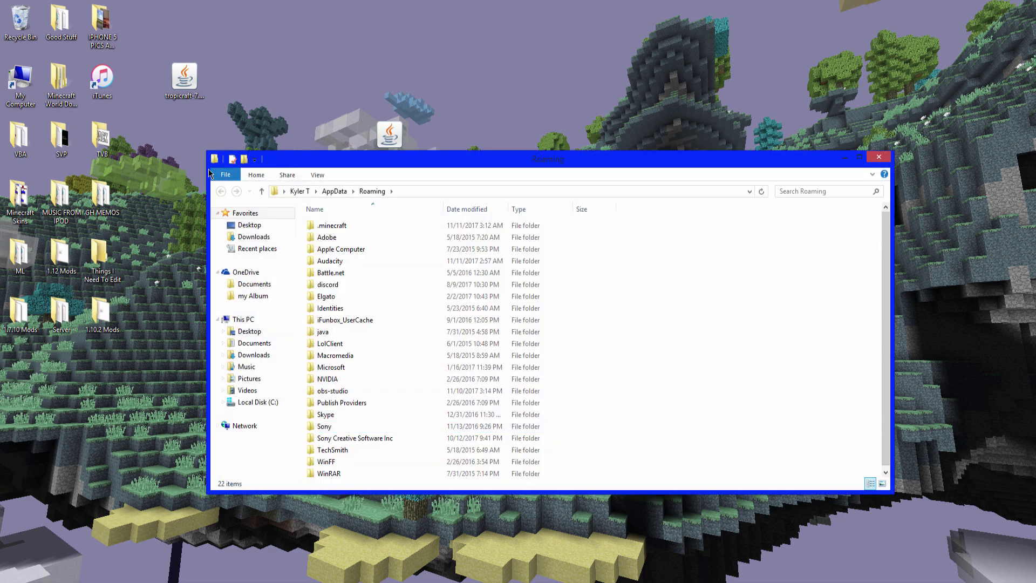
pyautogui.click(386, 224)
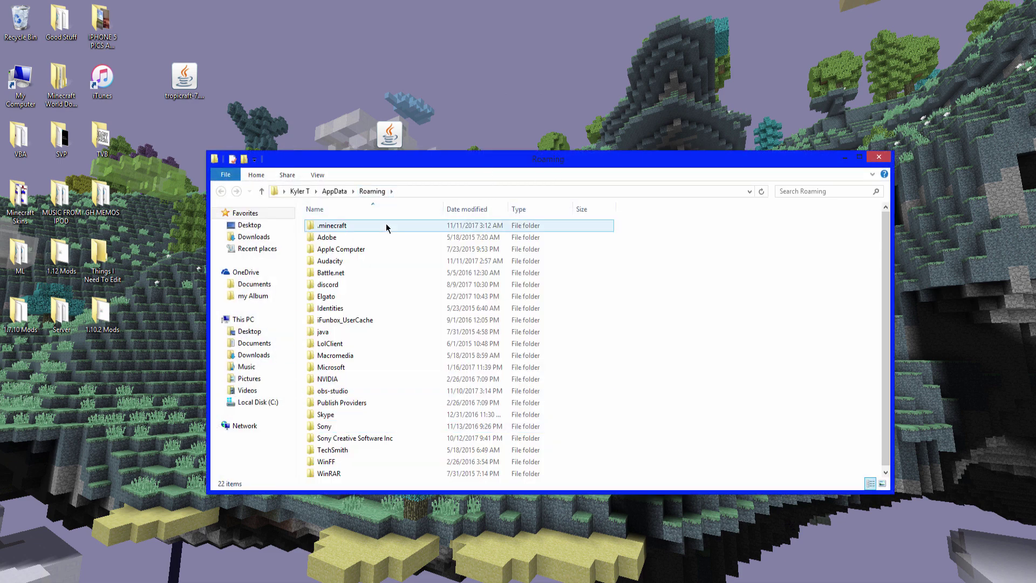
pyautogui.doubleClick(357, 231)
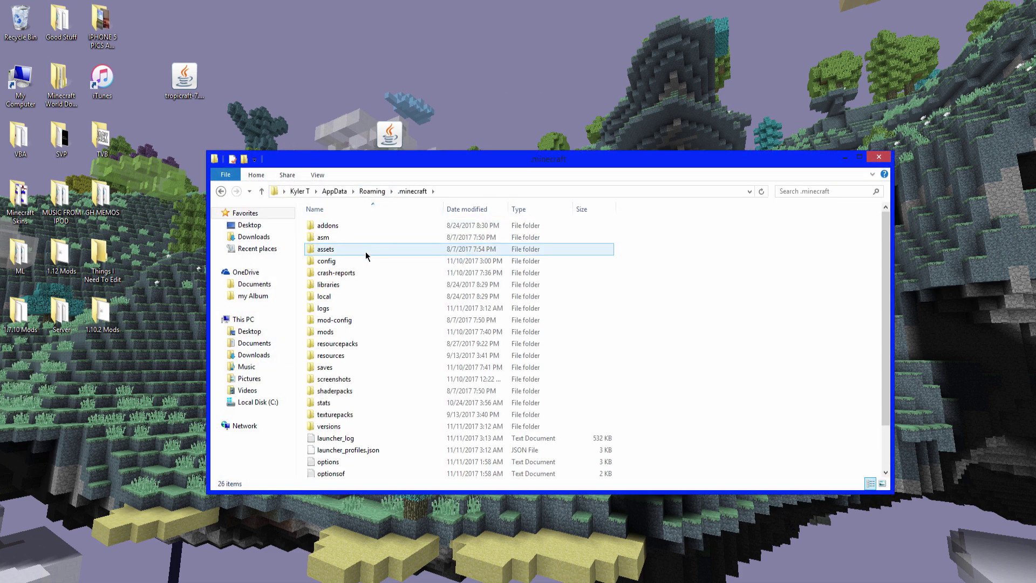
# Step: Try to create a new folder named mods in the .minecraft folder
pyautogui.click(373, 333)
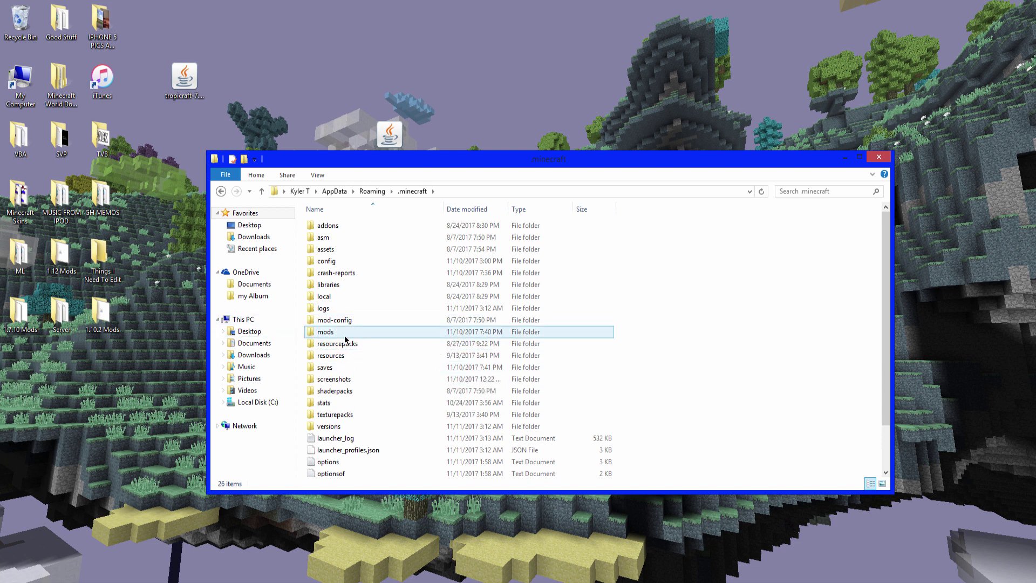
pyautogui.click(555, 345)
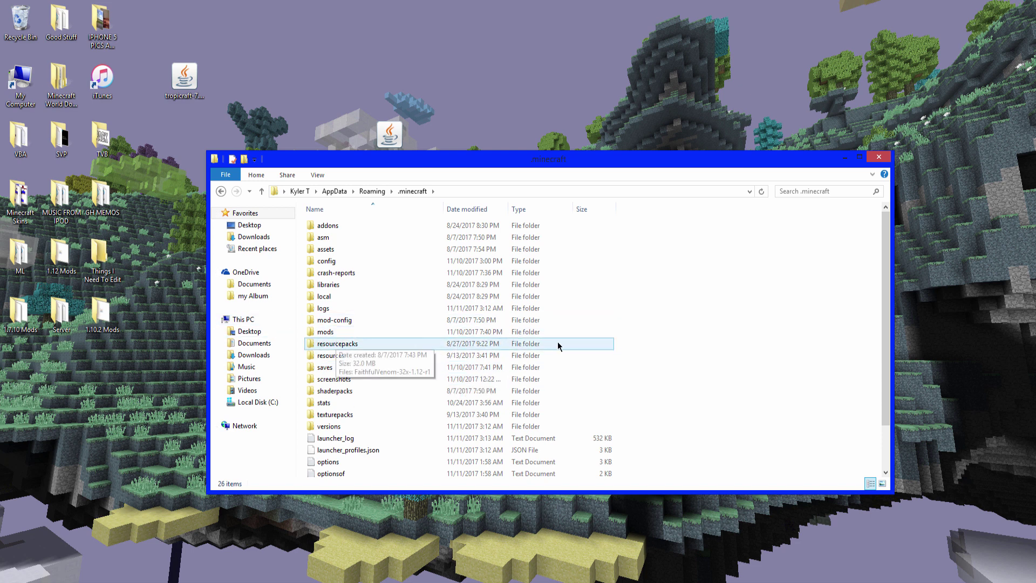
pyautogui.rightClick(642, 352)
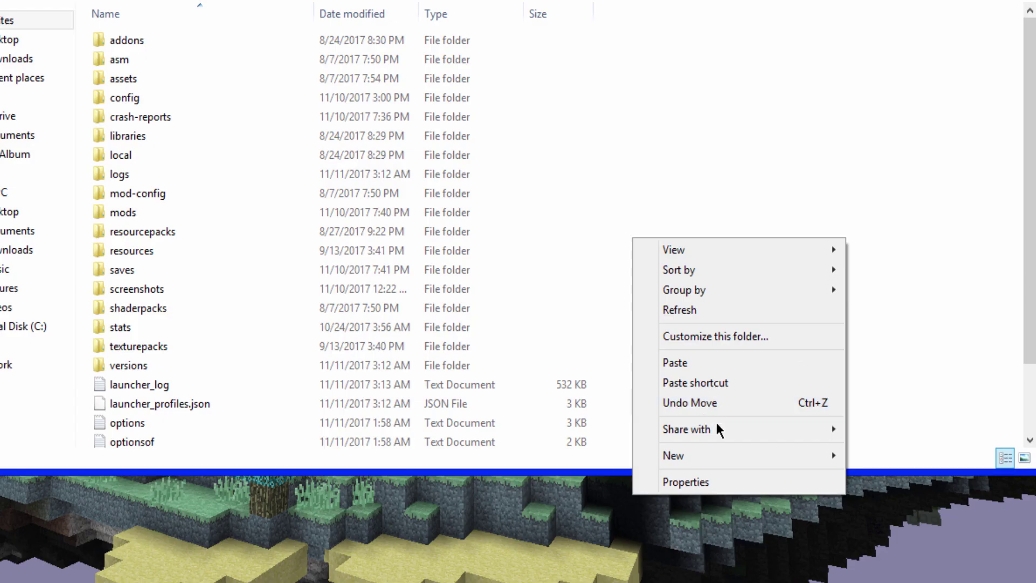
pyautogui.moveTo(709, 482)
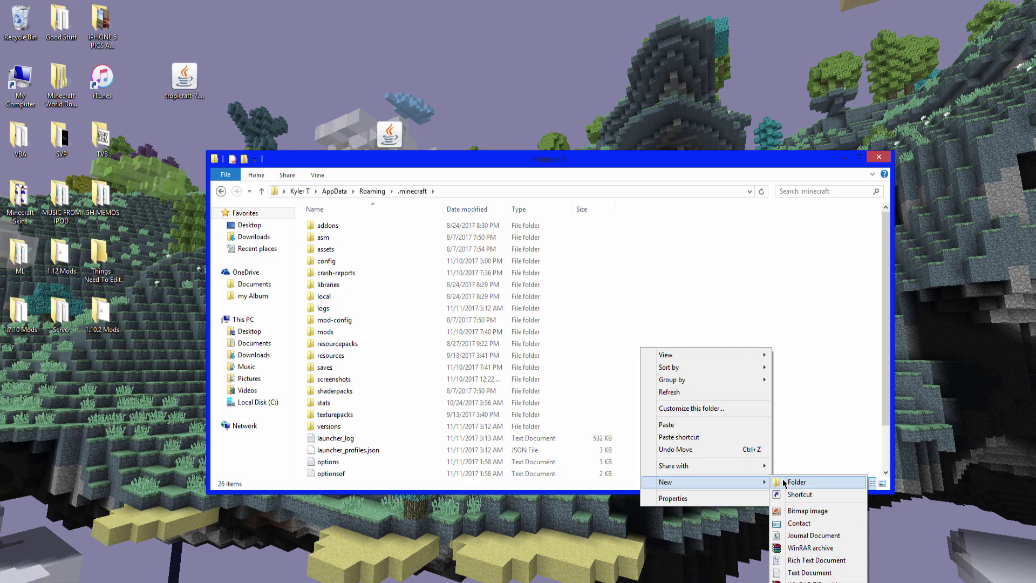
pyautogui.click(784, 482)
pyautogui.write('mods')
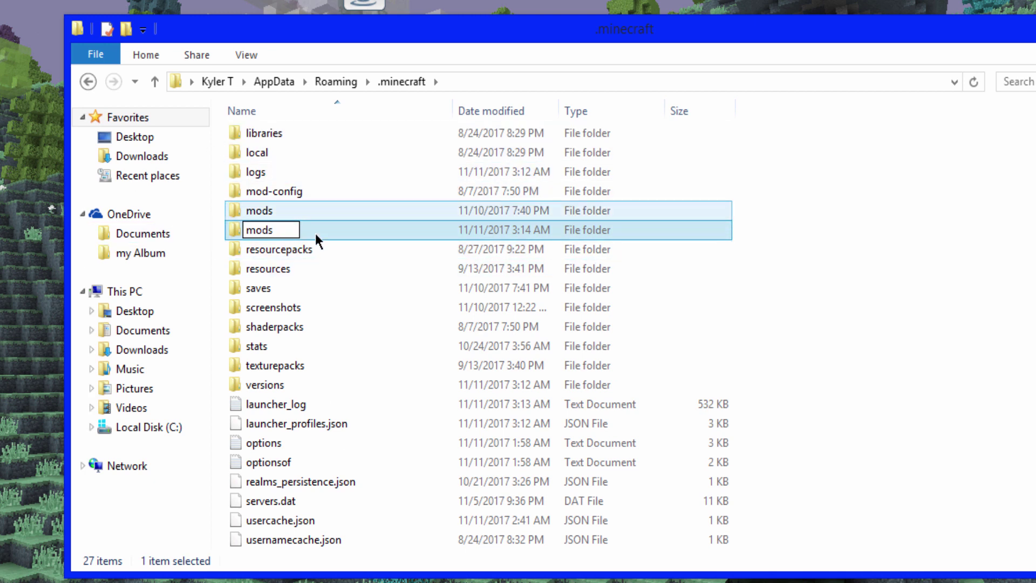
pyautogui.press('BackSpace')
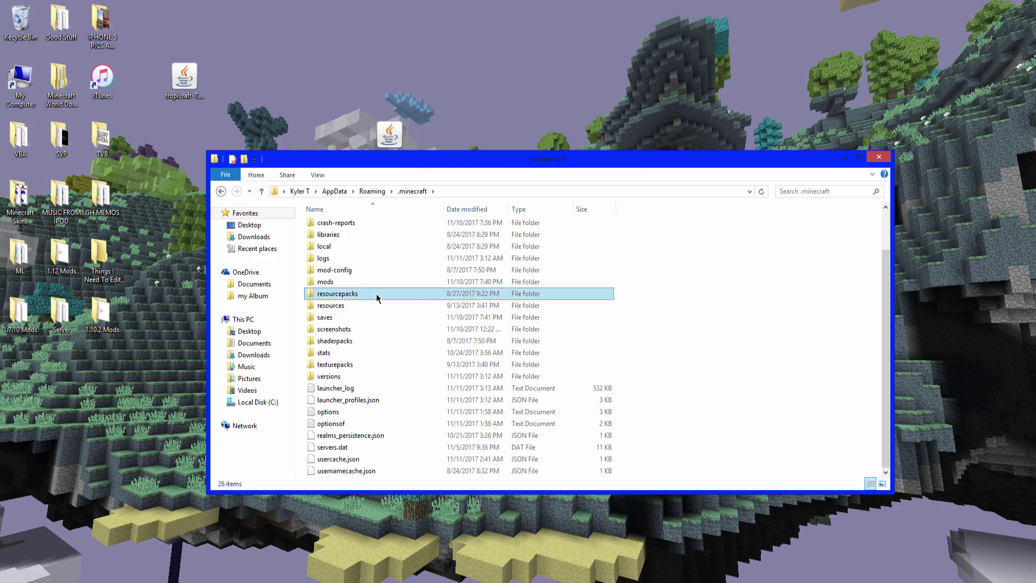
# Step: Move the Tropicraft file from the desktop into the existing mods folder of .minecraft
pyautogui.doubleClick(335, 282)
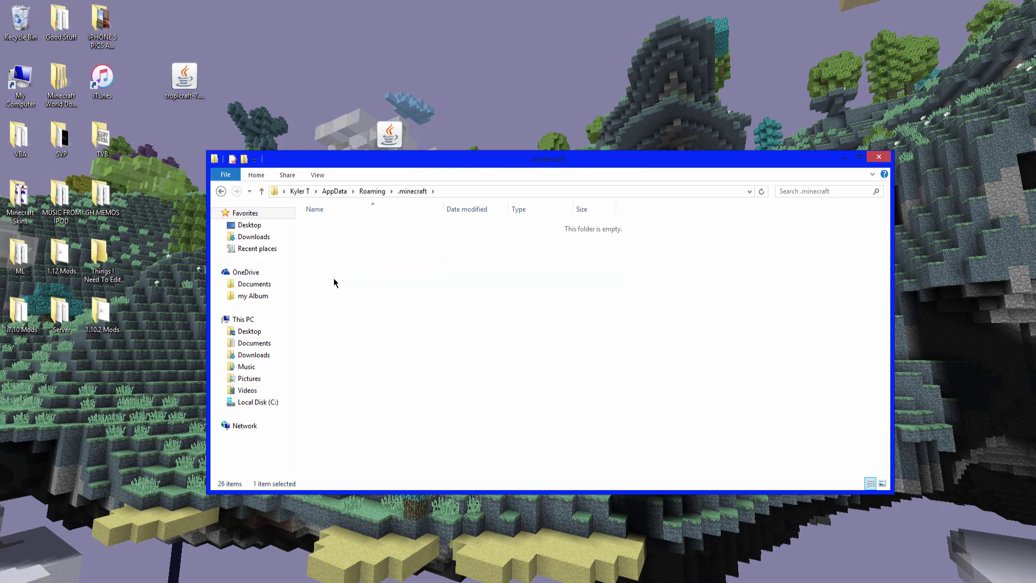
pyautogui.moveTo(192, 90); pyautogui.dragTo(544, 337)
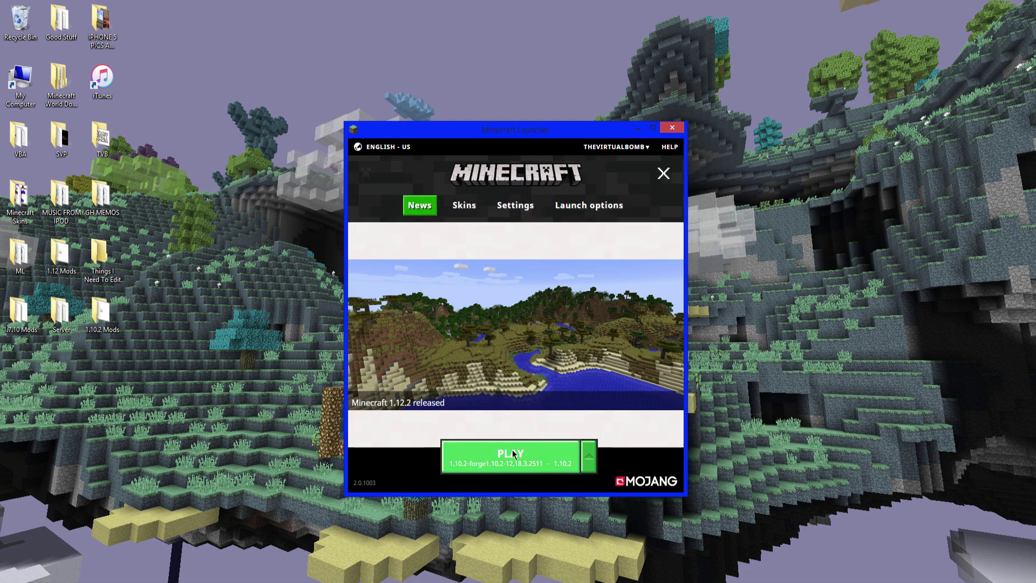
# Step: Launch the game with the Forge-based 1.10.2 profile and read through Tropicraft's entry in the mod list
pyautogui.click(516, 456)
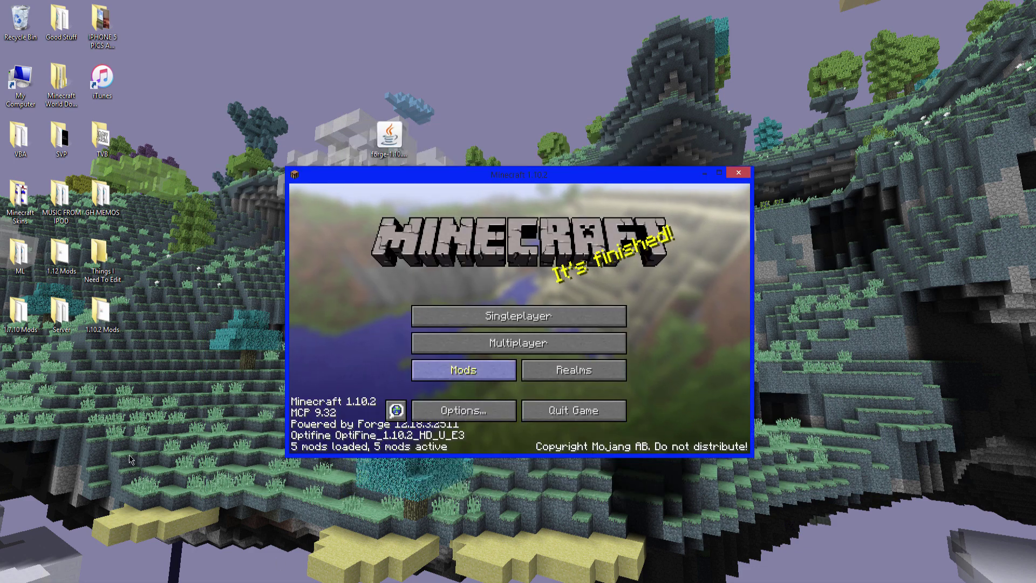
pyautogui.click(464, 370)
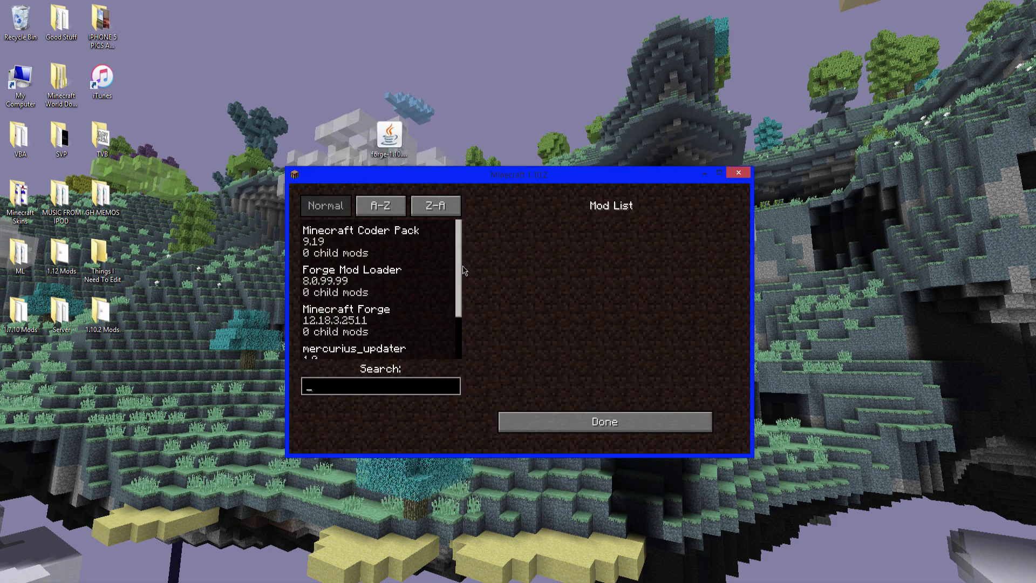
pyautogui.scroll(-3, 463, 281)
pyautogui.click(406, 354)
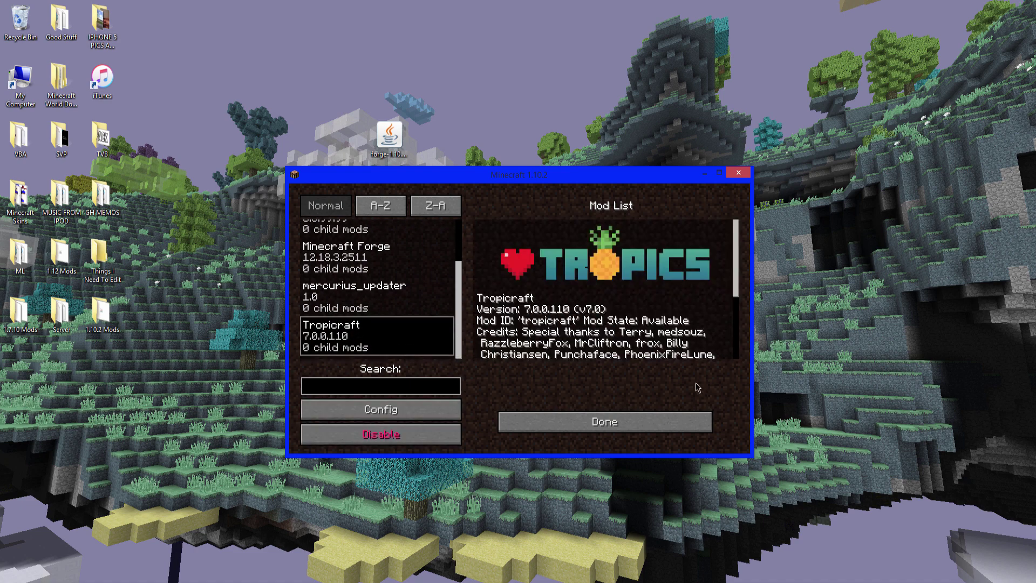
pyautogui.scroll(-3, 659, 358)
pyautogui.scroll(3, 647, 360)
pyautogui.scroll(-3, 647, 360)
pyautogui.scroll(3, 533, 299)
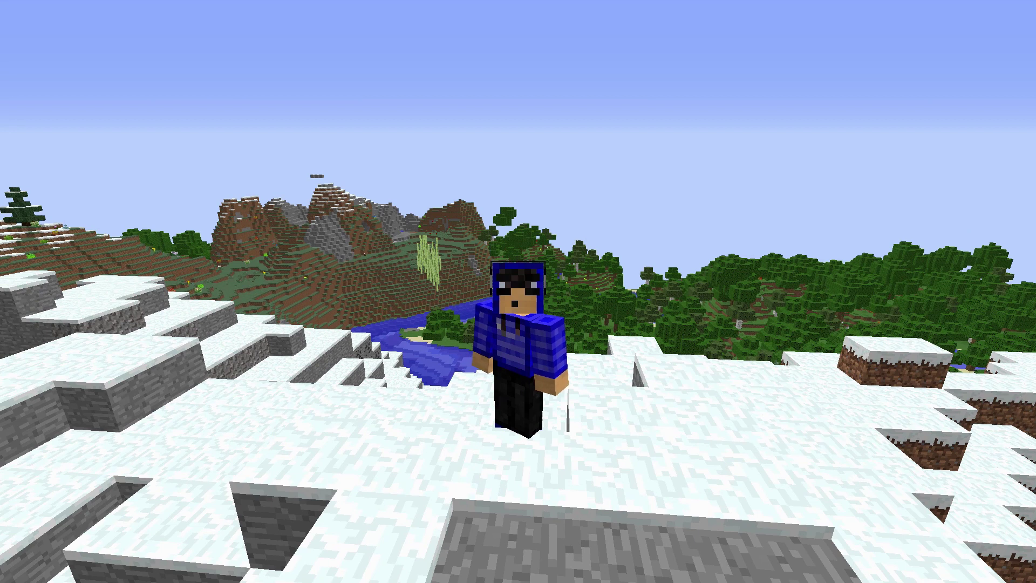
# Step: Switch to first-person view, search the creative inventory for "pin", and add a drink mug and the pink-striped beach chair to the hotbar
pyautogui.press('F5')
pyautogui.press('F1')
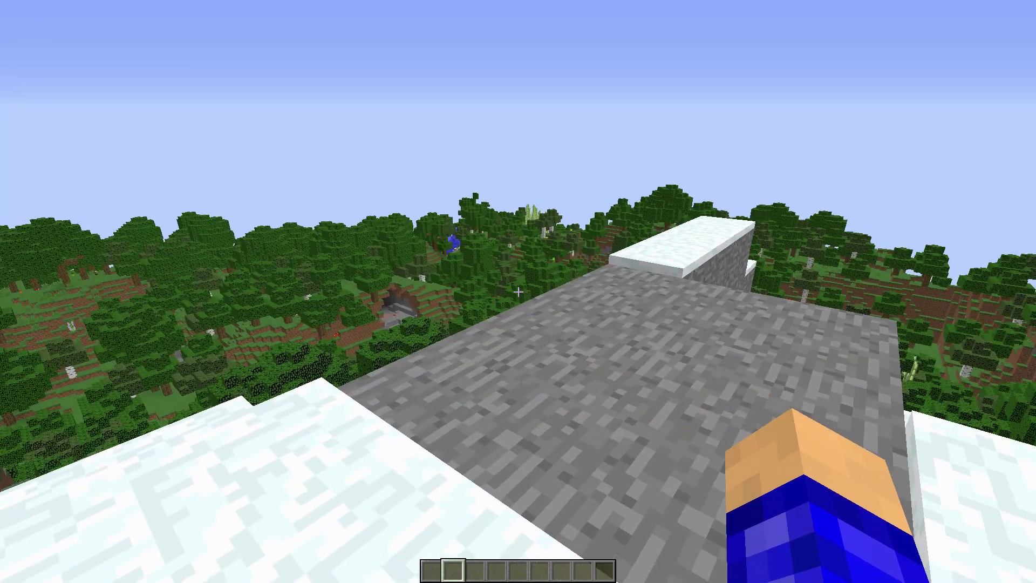
pyautogui.press('e')
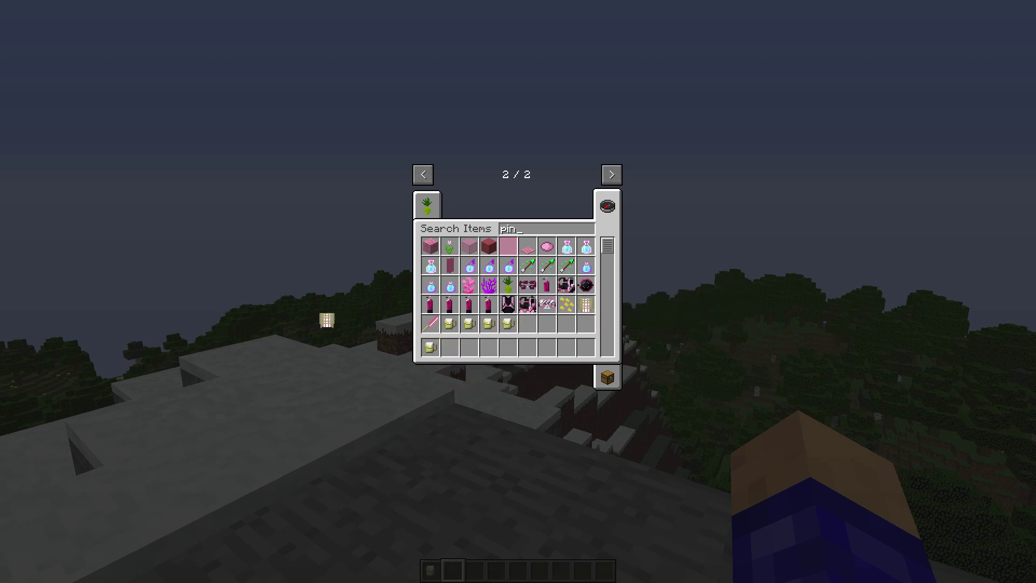
pyautogui.press('e')
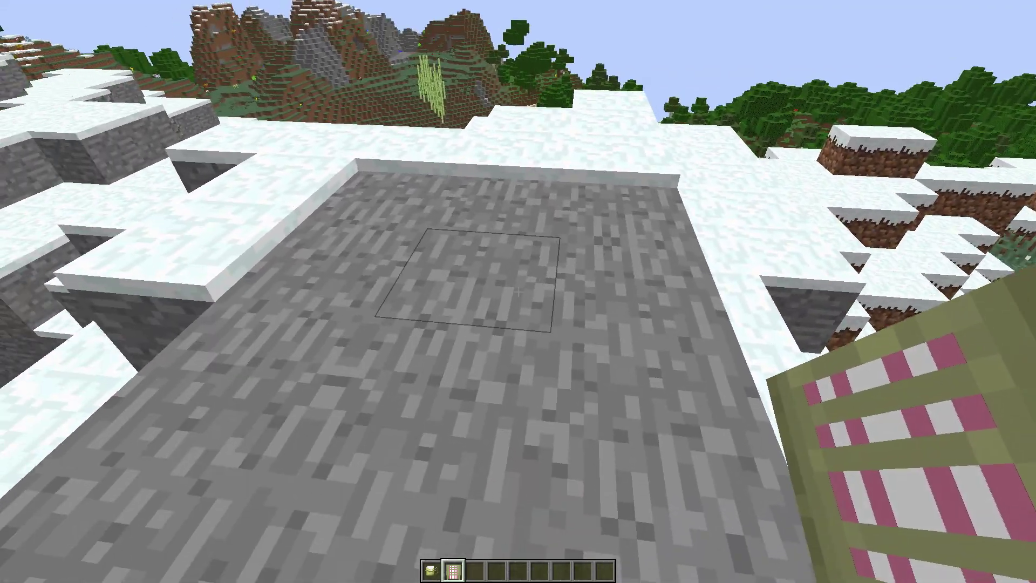
# Step: Place the pink-striped beach chair on the stone ground, and sit in it at sunset to drink from the mug
pyautogui.rightClick(518, 292)
pyautogui.scroll(1, 518, 291)
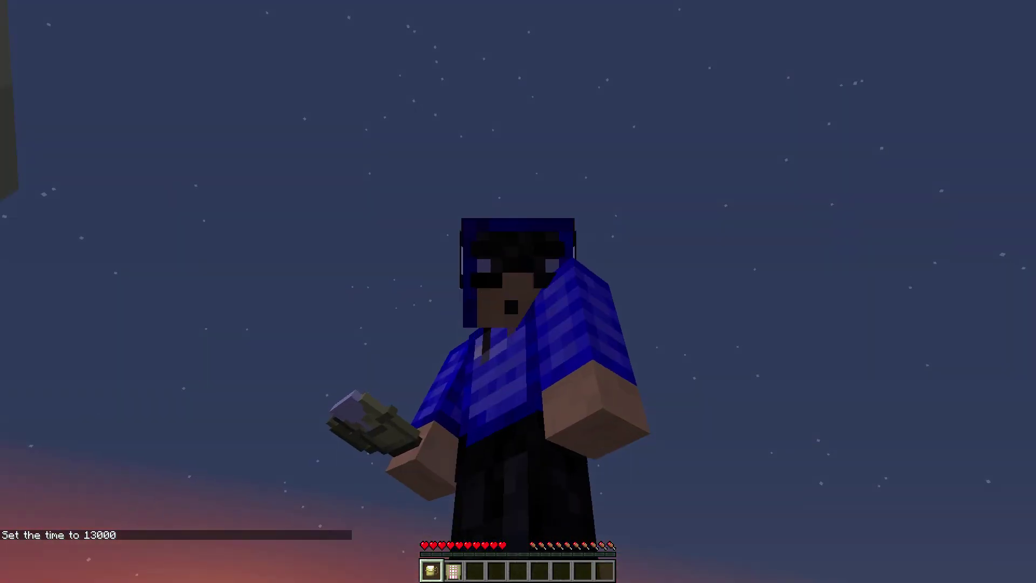
pyautogui.rightClick(518, 291)
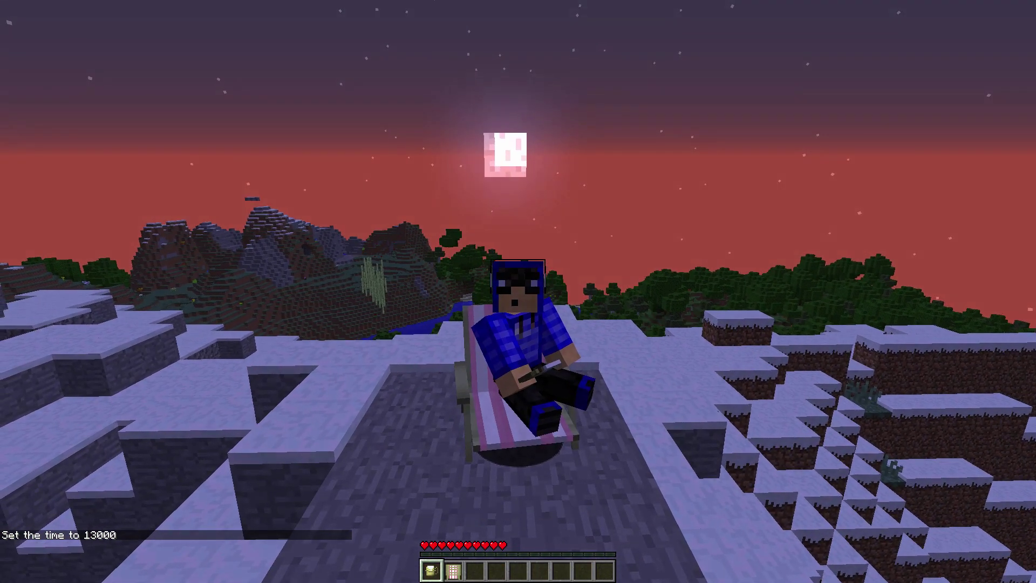
pyautogui.rightClick(518, 291)
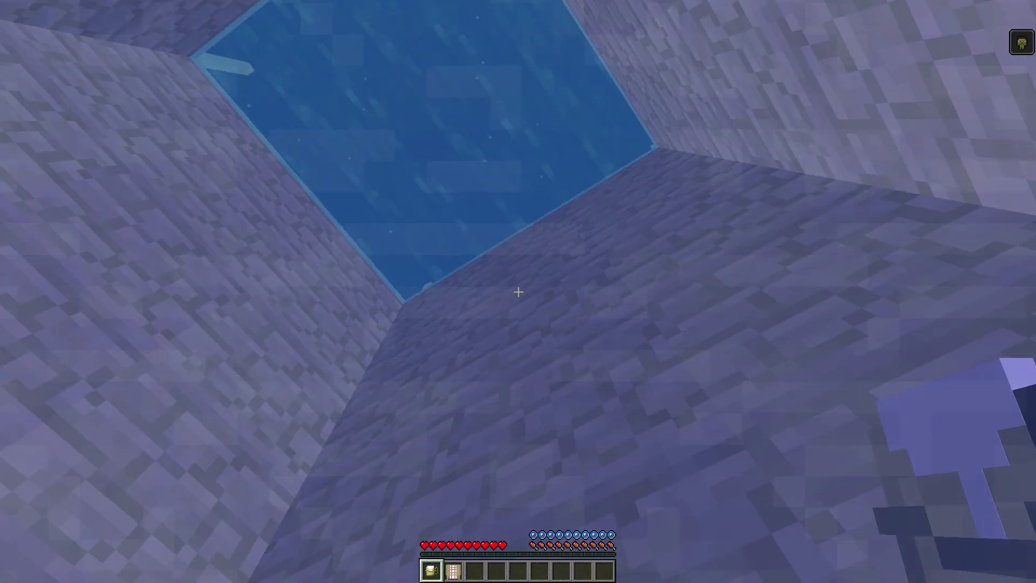
# Step: Leave the portal pool with an empty hotbar slot selected, and take the Encyclopedia Tropica from the Bamboo Chest beside it
pyautogui.scroll(-2, 518, 291)
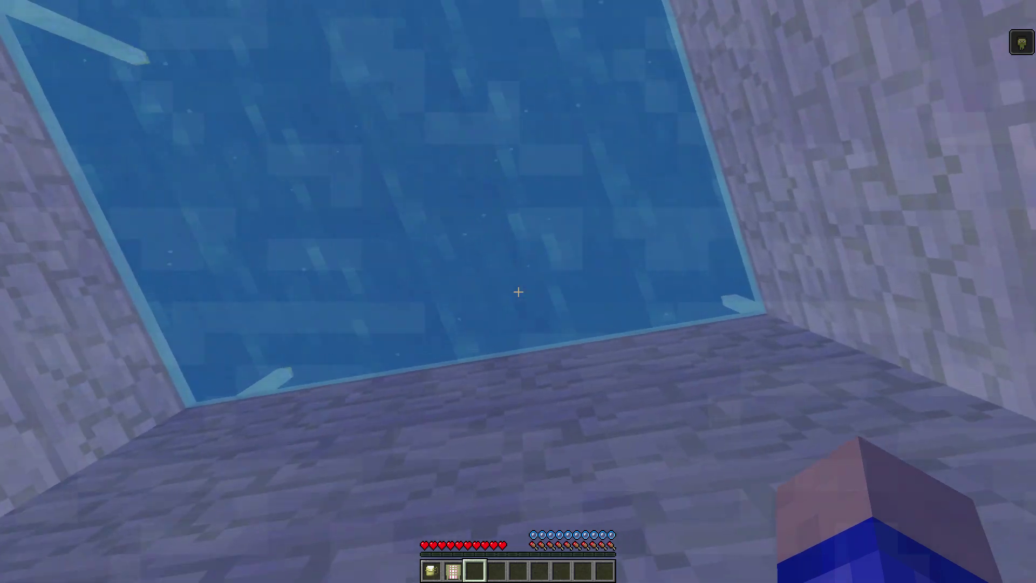
pyautogui.scroll(2, 518, 292)
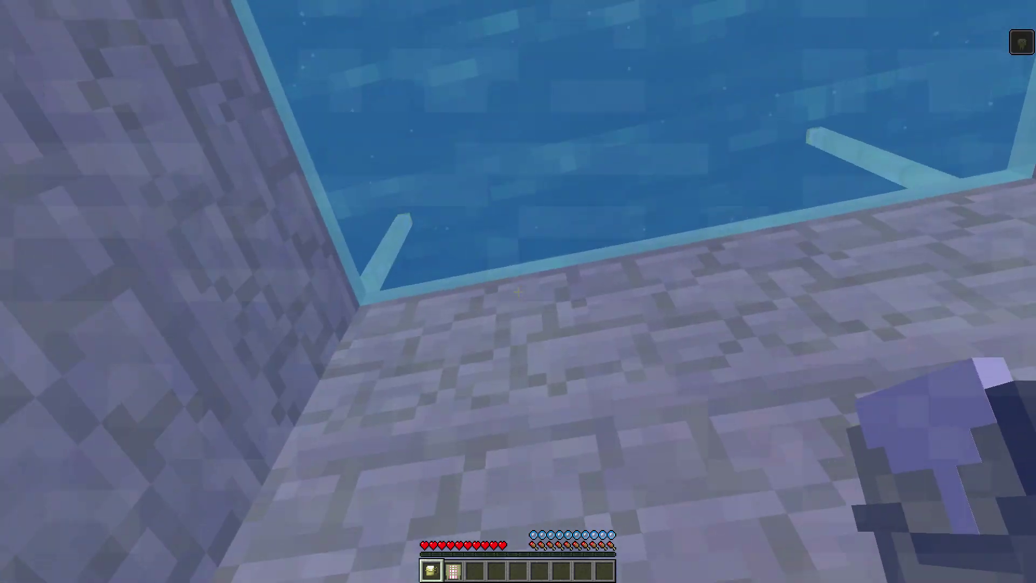
pyautogui.scroll(-1, 518, 292)
pyautogui.scroll(-1, 519, 292)
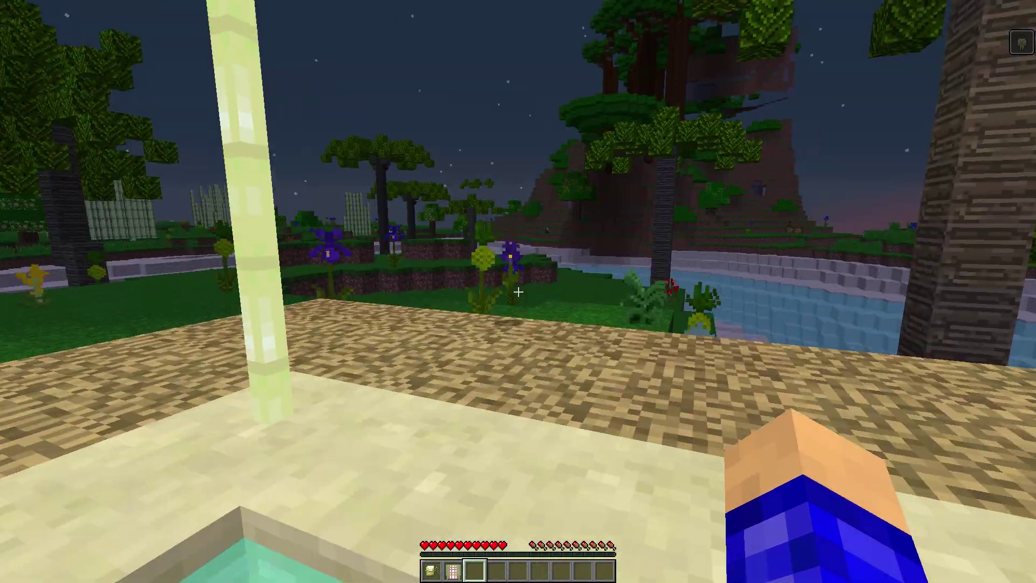
pyautogui.press('w')
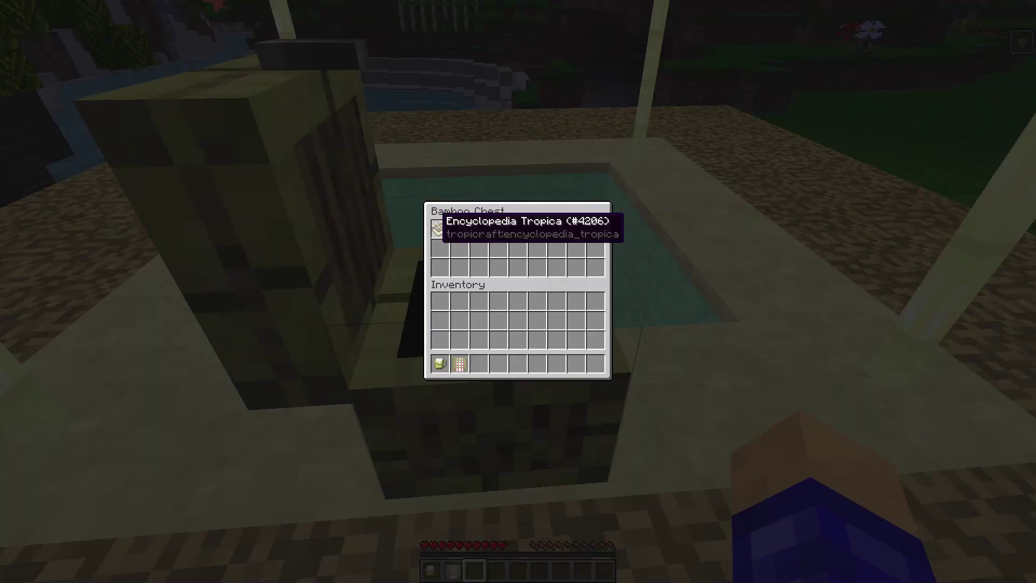
pyautogui.press('e')
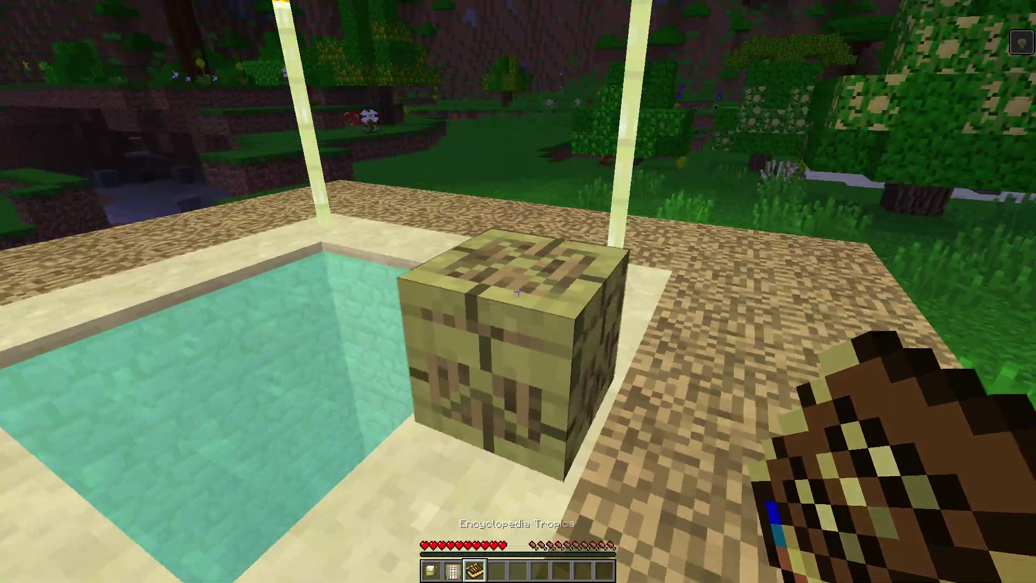
# Step: View the Encyclopedia Tropica's table of contents, and put the book away by switching to an empty hotbar slot
pyautogui.rightClick(518, 291)
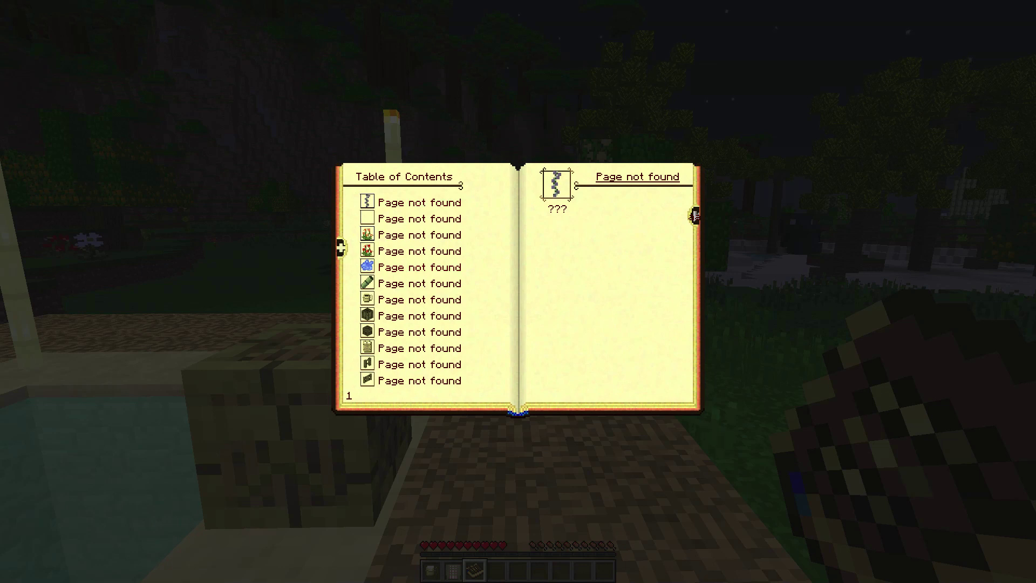
pyautogui.press('Escape')
pyautogui.scroll(-1, 518, 291)
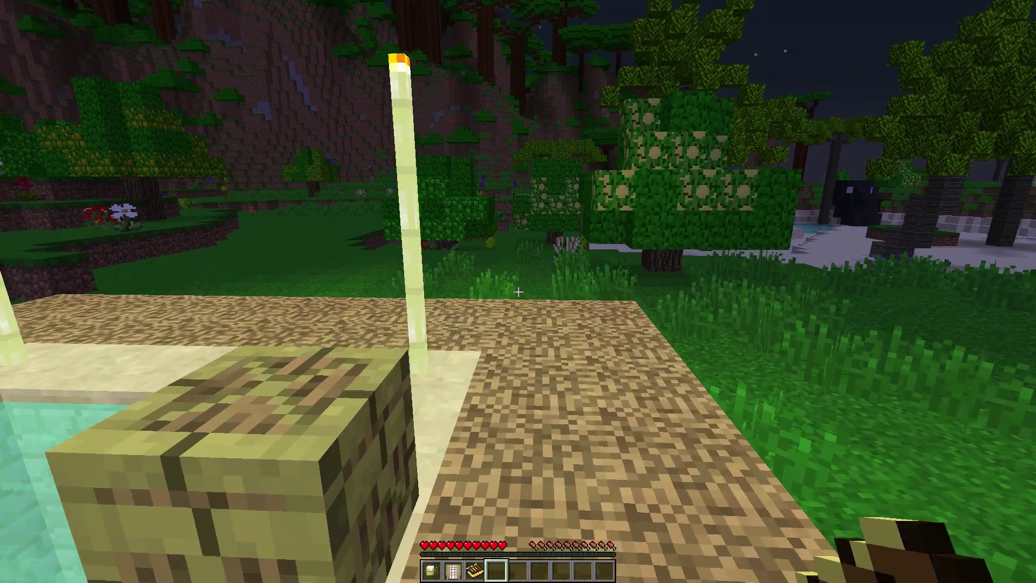
# Step: Explore the tropical landscape from the portal platform to the nearby river, look across the water, and return to the platform
pyautogui.press('w')
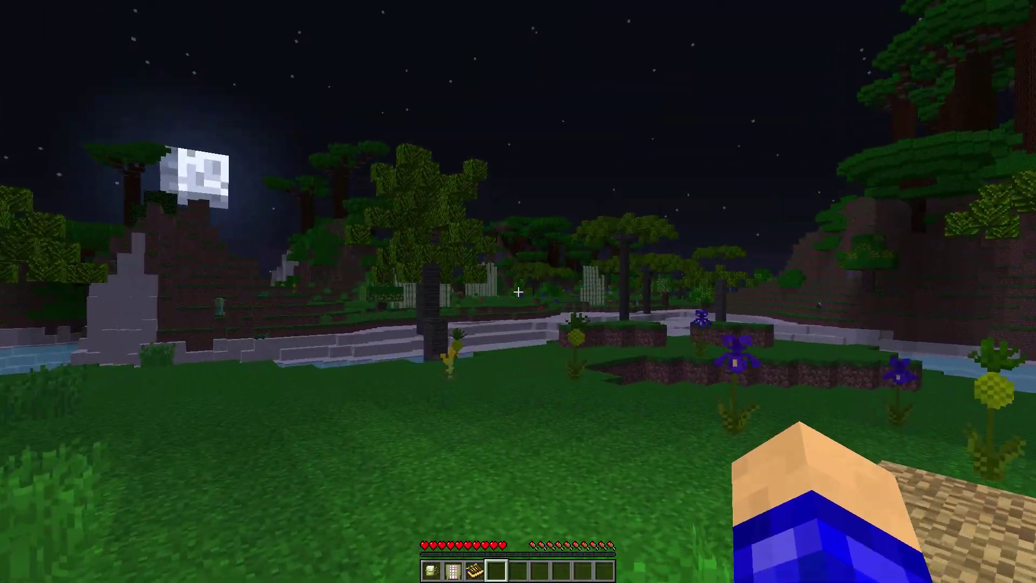
pyautogui.press('w')
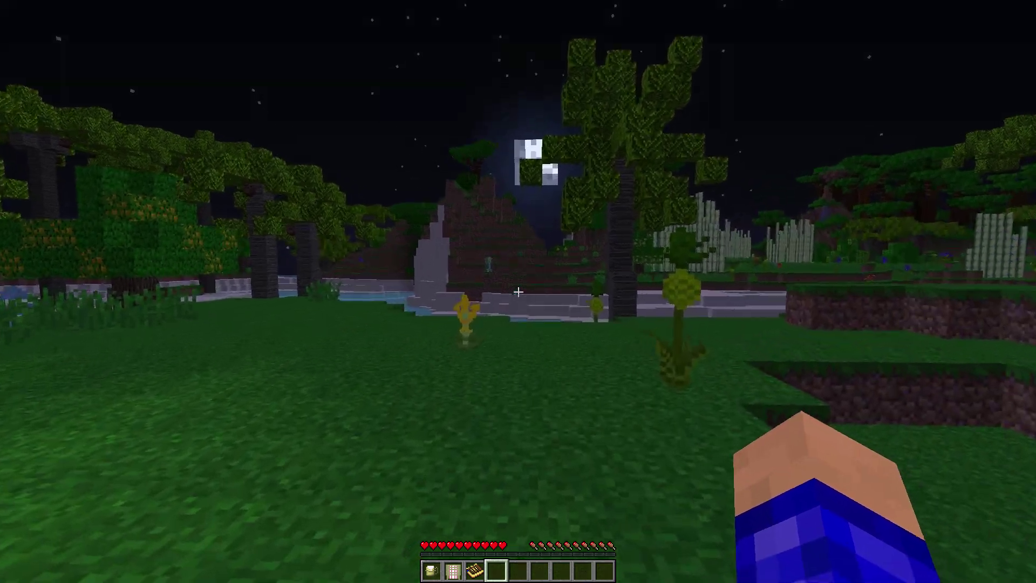
pyautogui.press('w')
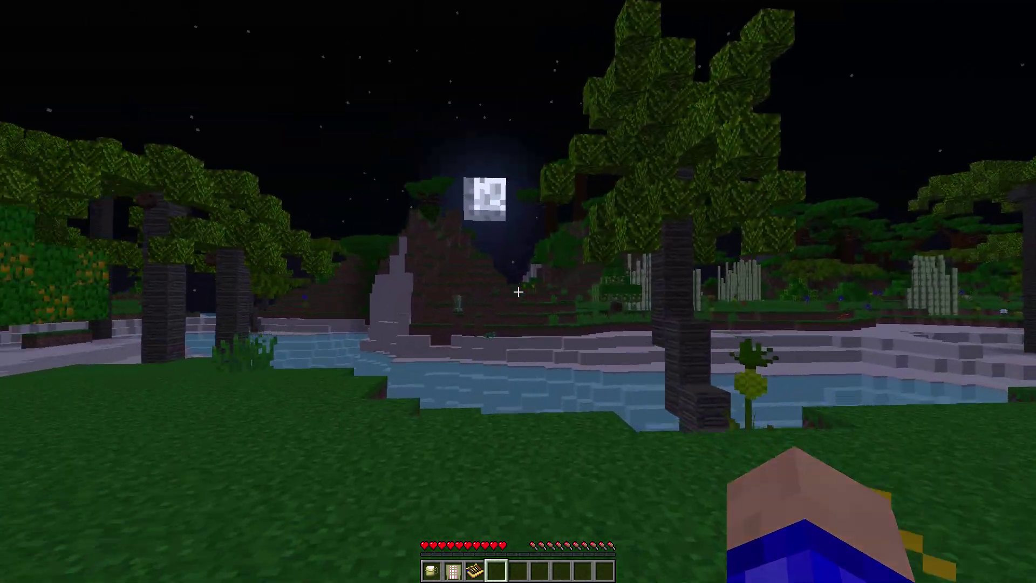
pyautogui.press('c')
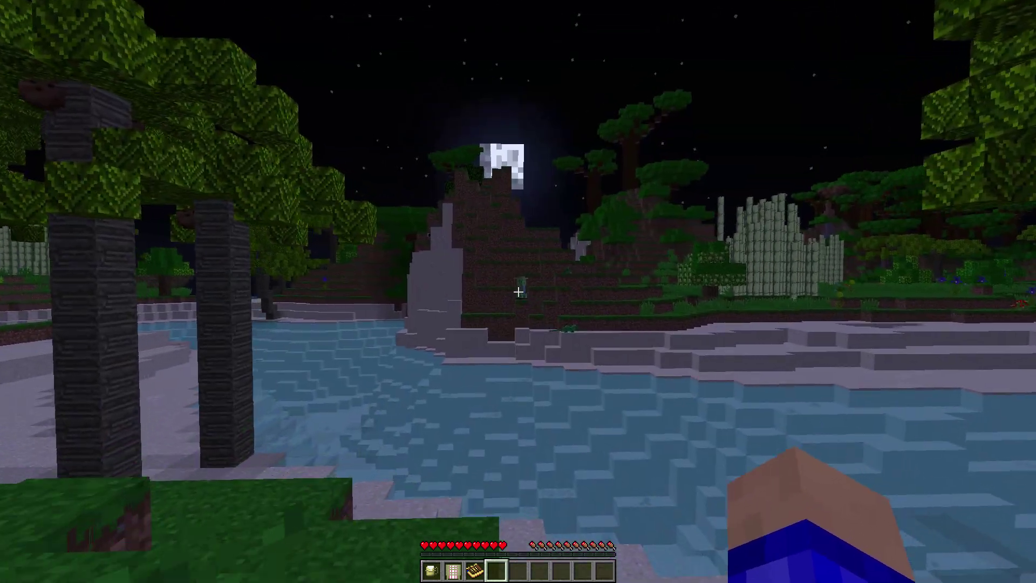
pyautogui.press('c')
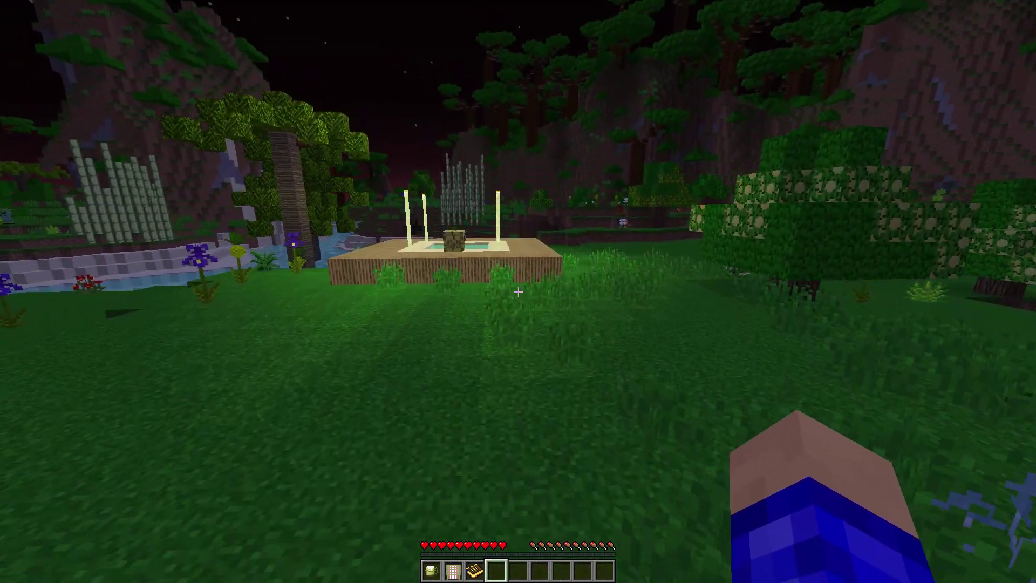
pyautogui.press('w')
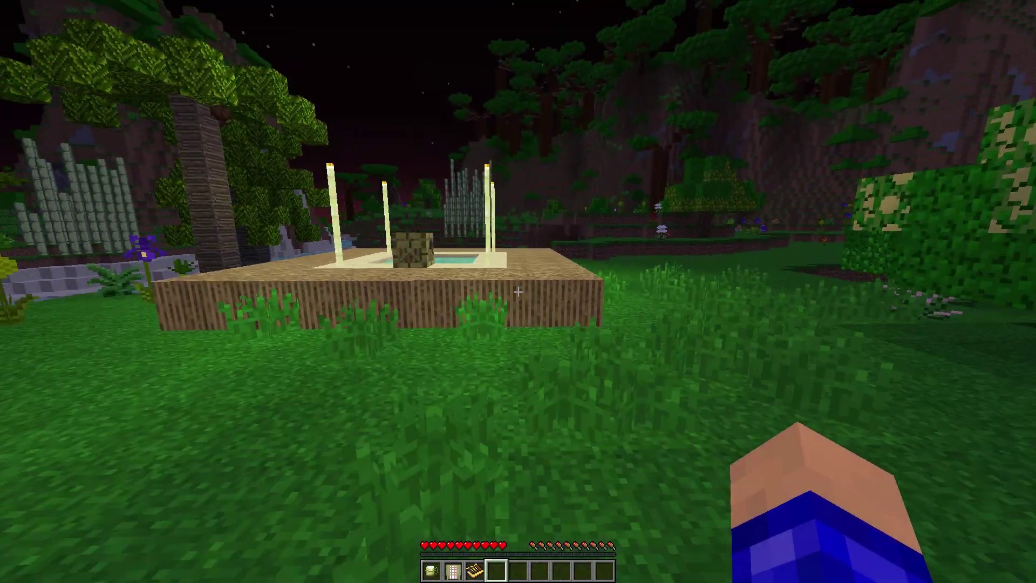
pyautogui.press('space')
pyautogui.press('w')
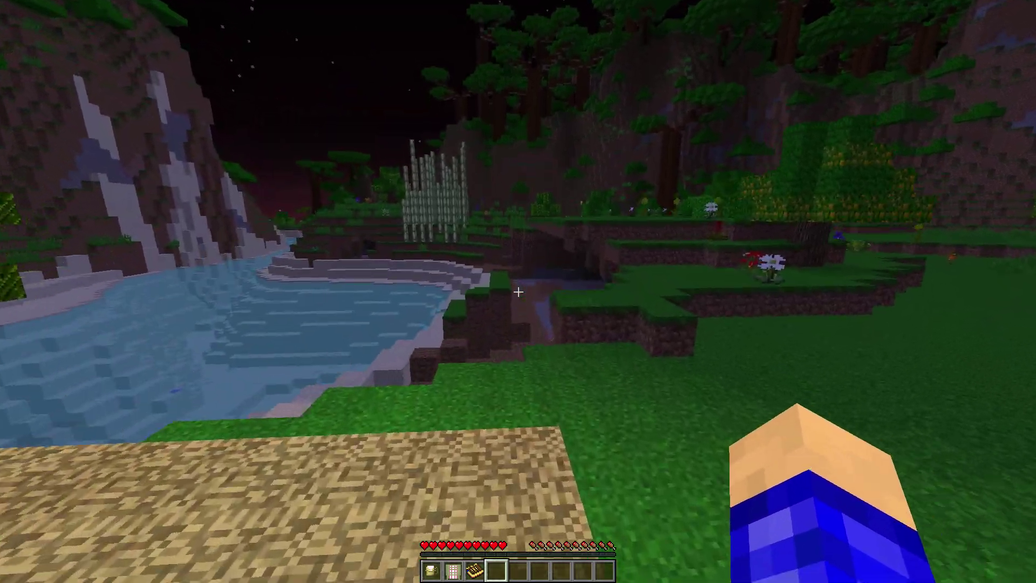